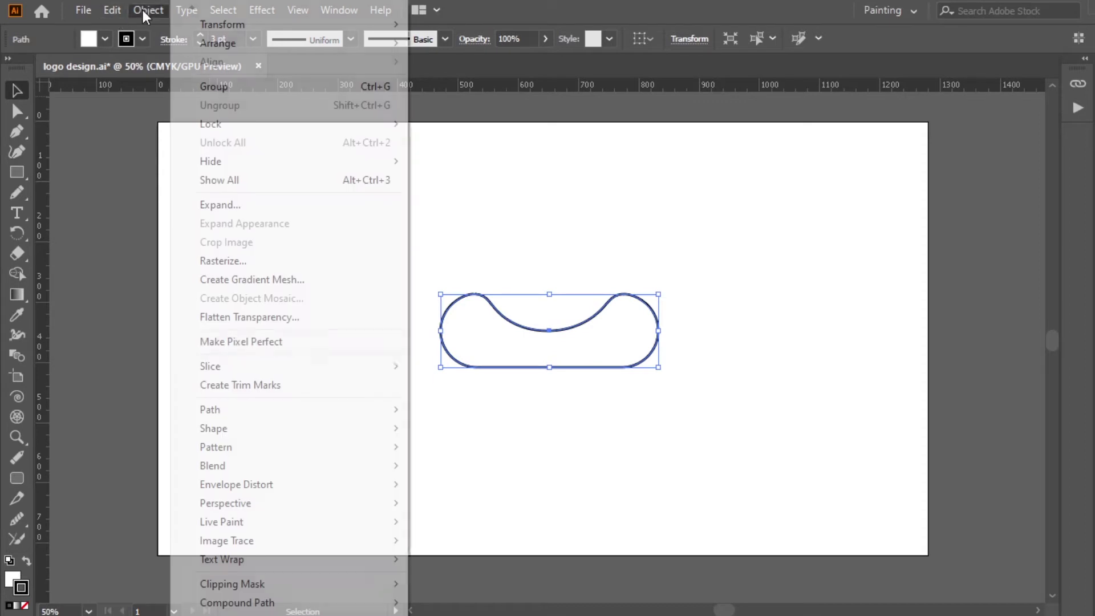
# Offset the hull outline's path outward by 5 px with Miter joins and a miter limit of 4
pyautogui.moveTo(246, 409)
pyautogui.click(436, 472)
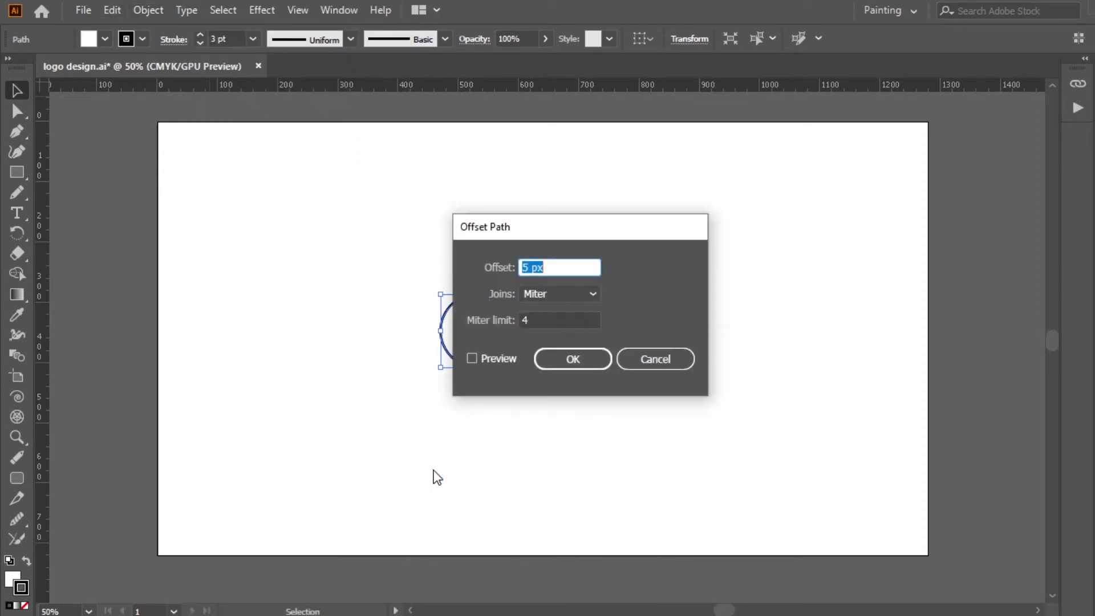
pyautogui.click(575, 360)
pyautogui.click(738, 334)
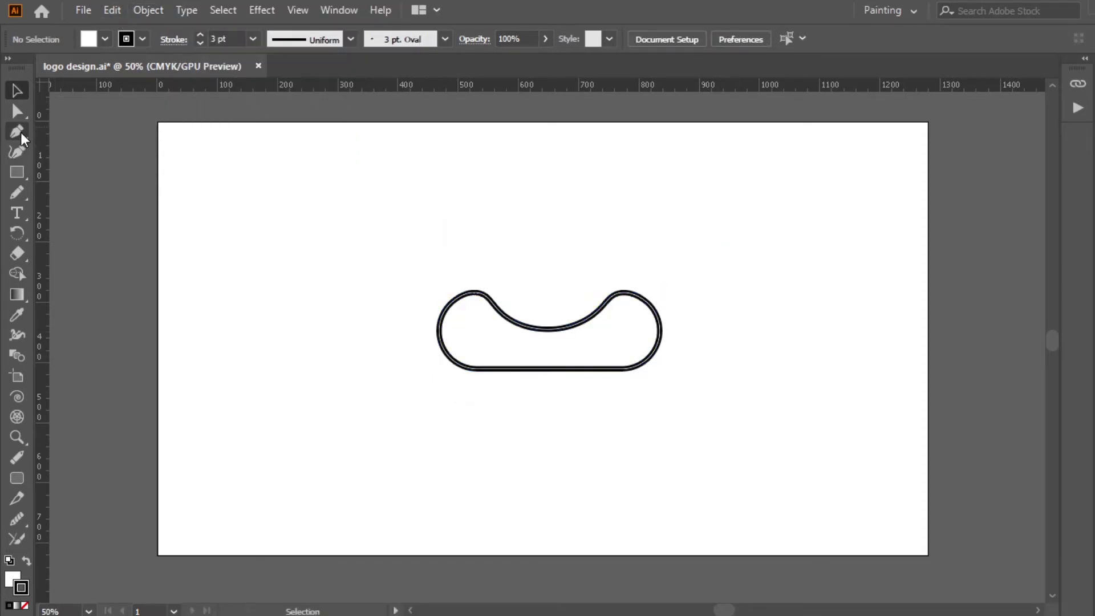
# Draw four vertical shading lines of different lengths with the Pen tool, hanging from the hull's raised left end
pyautogui.click(461, 295)
pyautogui.click(462, 338)
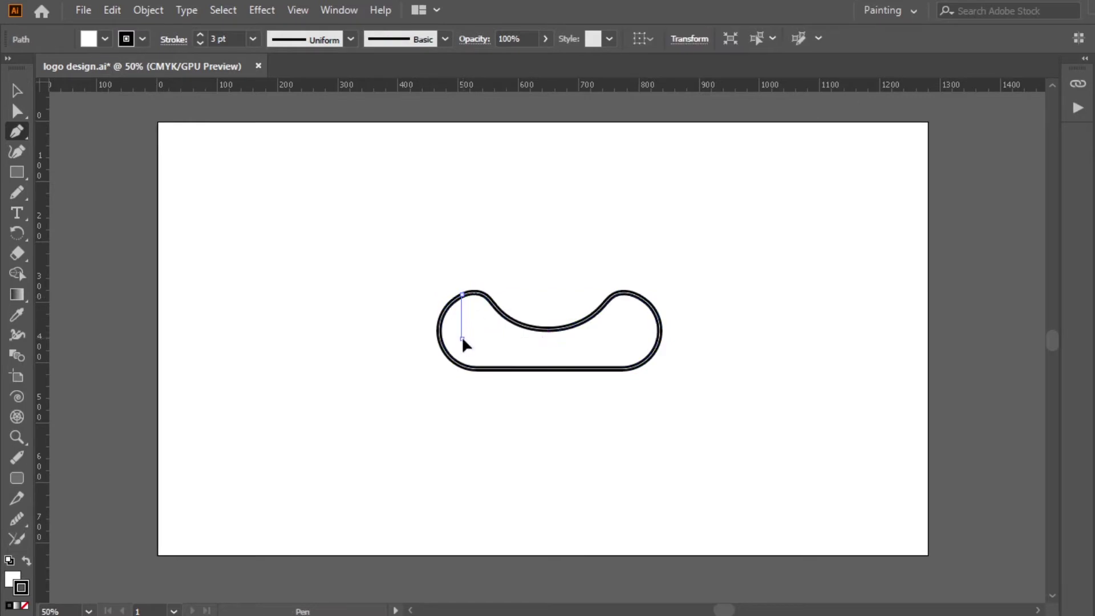
pyautogui.moveTo(474, 292); pyautogui.dragTo(486, 345)
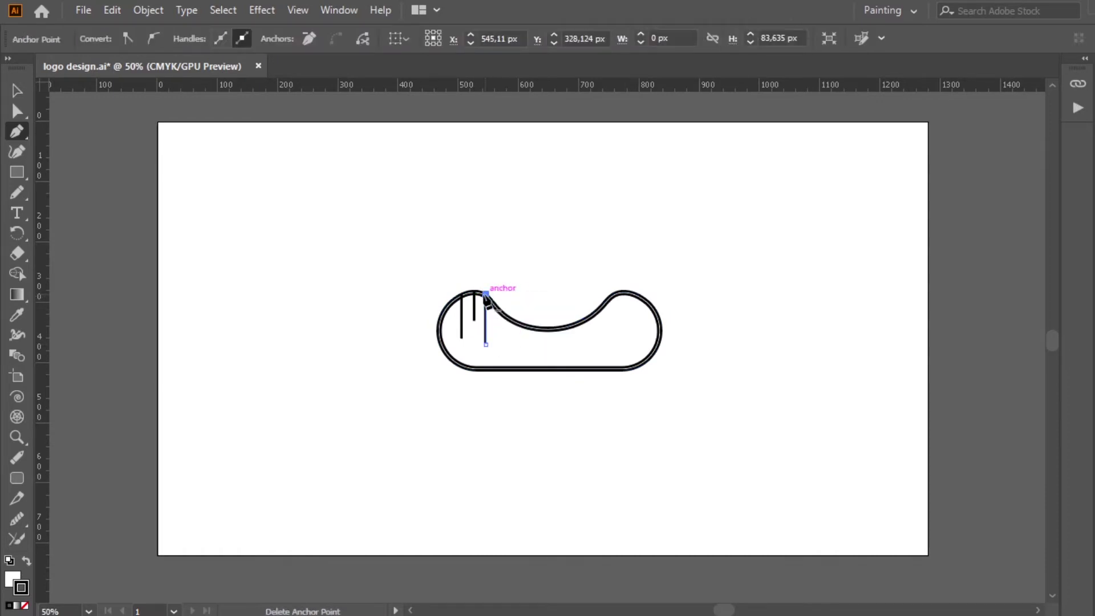
pyautogui.click(452, 305)
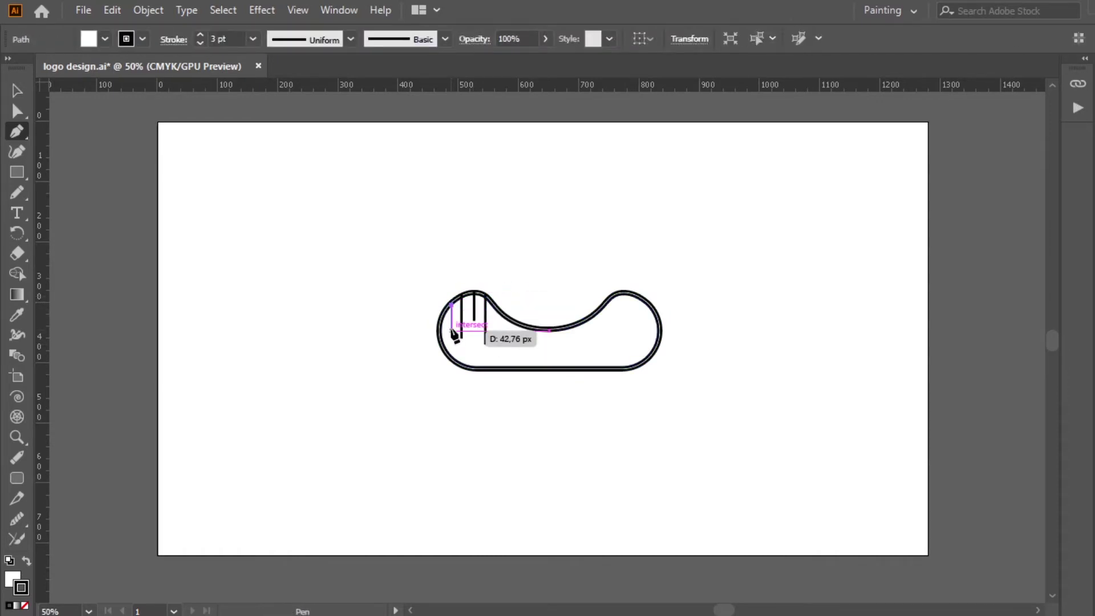
pyautogui.moveTo(452, 330); pyautogui.dragTo(452, 331)
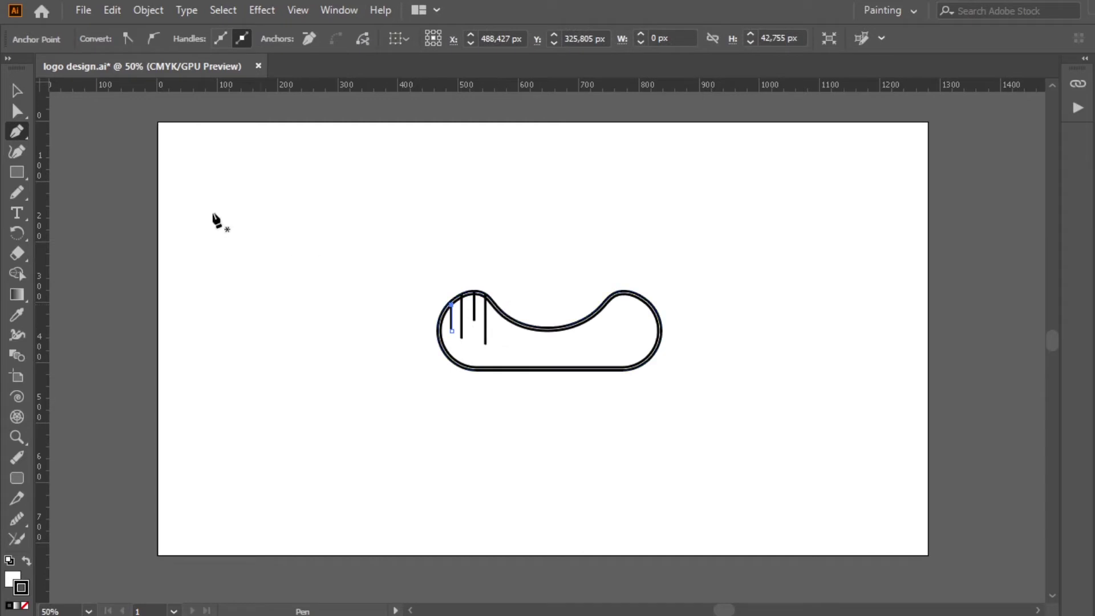
pyautogui.click(562, 282)
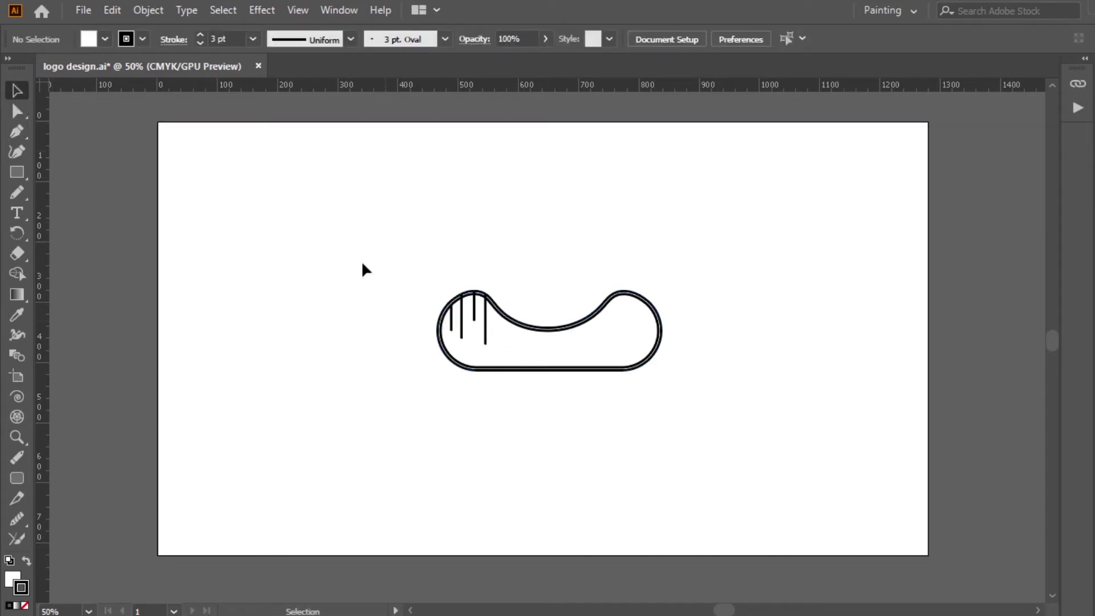
# Draw a narrow rectangular mast about 11 px wide and 155 px tall, rising from the middle of the hull's dip
pyautogui.click(550, 328)
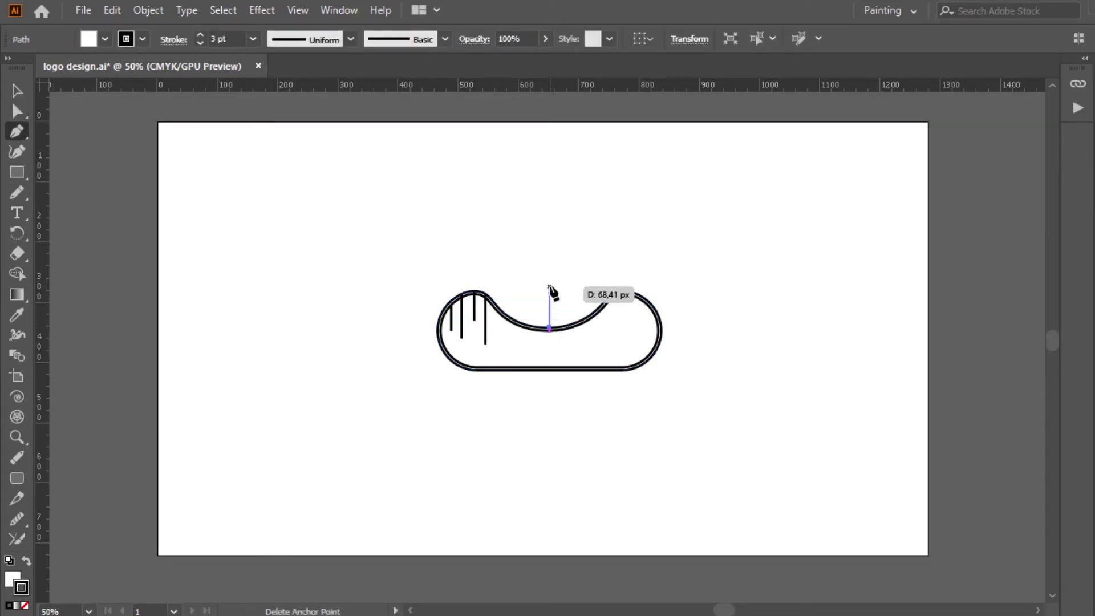
pyautogui.click(549, 235)
pyautogui.click(542, 234)
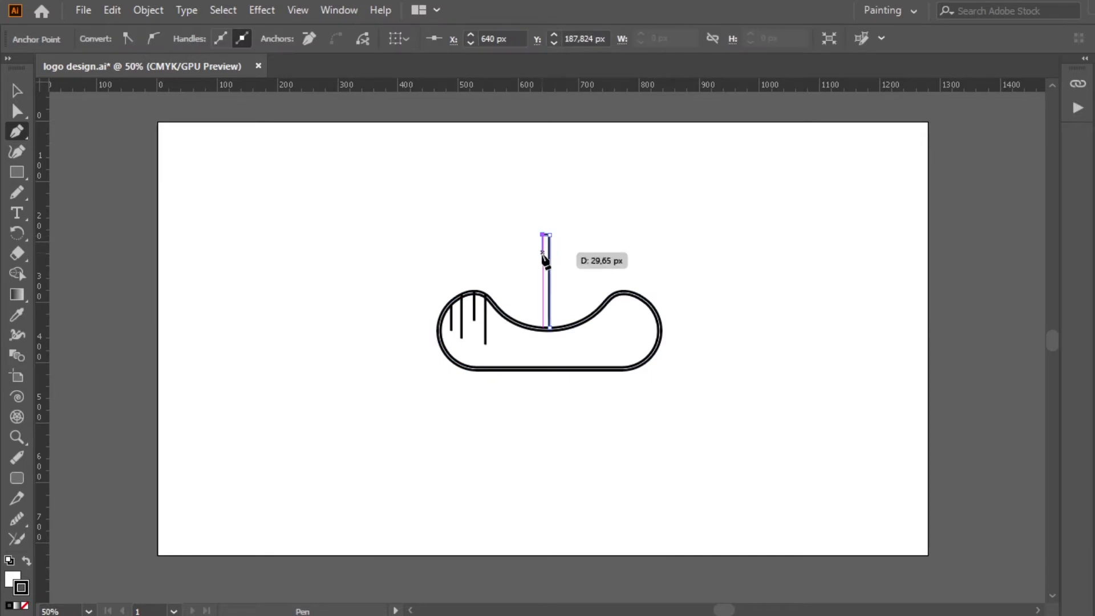
pyautogui.click(543, 328)
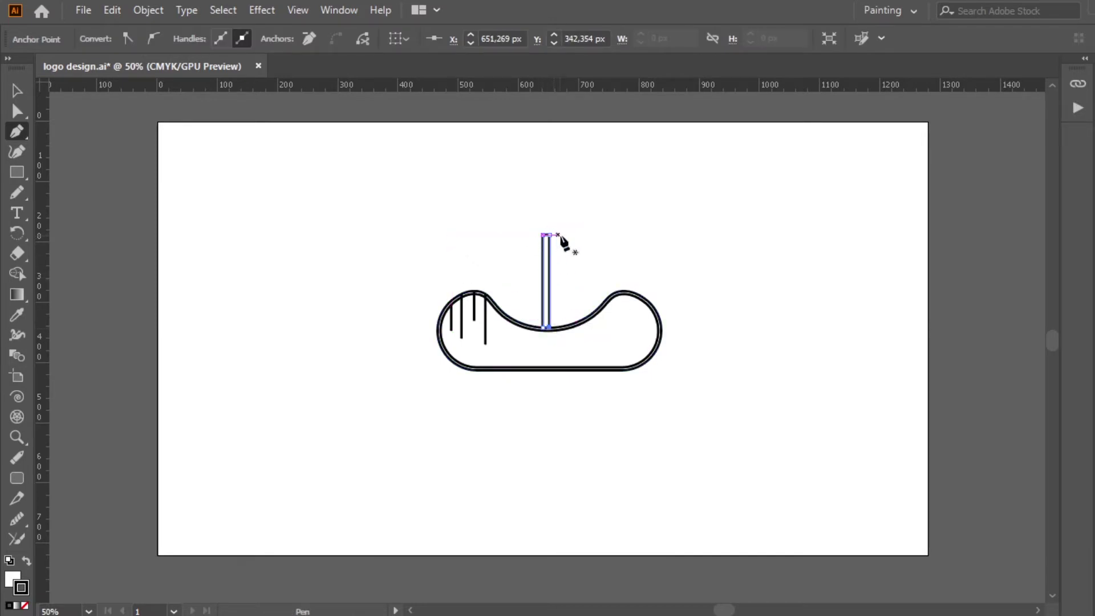
# Draw a right-triangle sail about 98 px tall beside the mast and bow its slanted edge outward with the Curvature tool
pyautogui.click(557, 294)
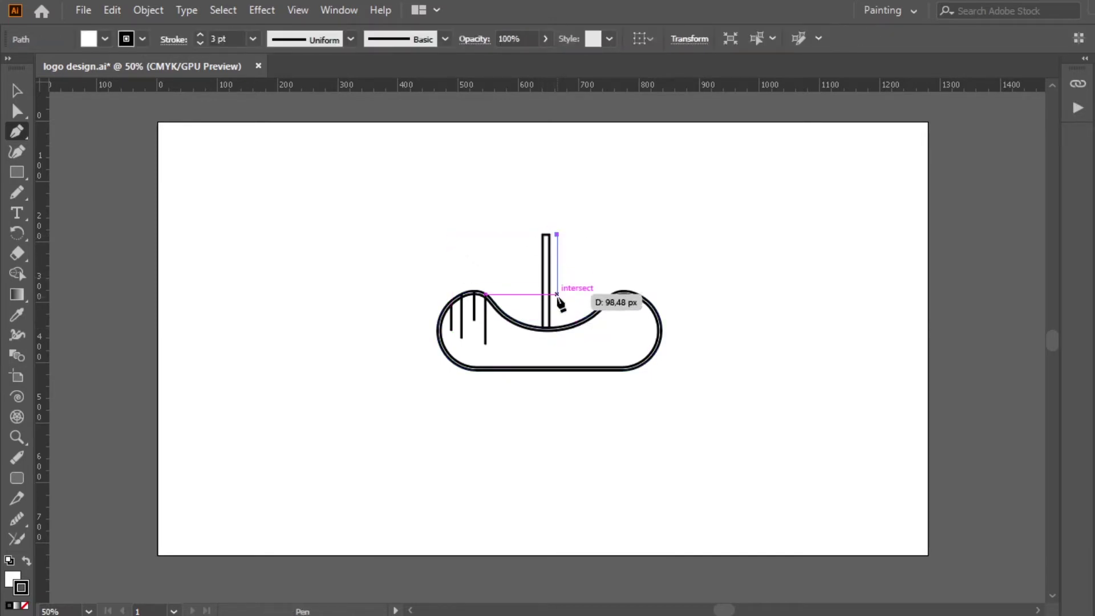
pyautogui.click(597, 294)
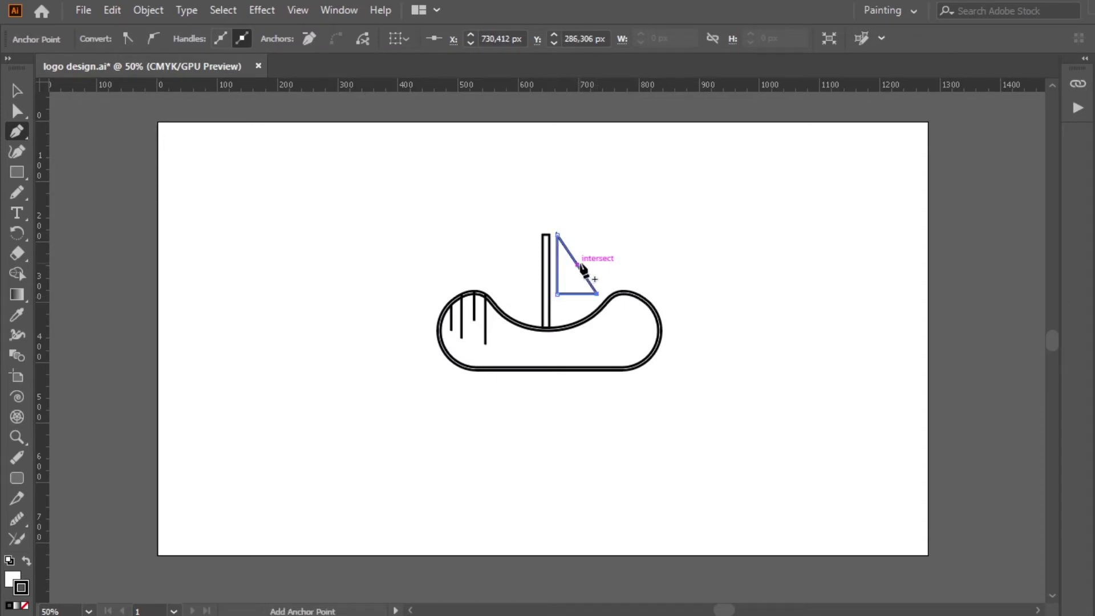
pyautogui.click(18, 151)
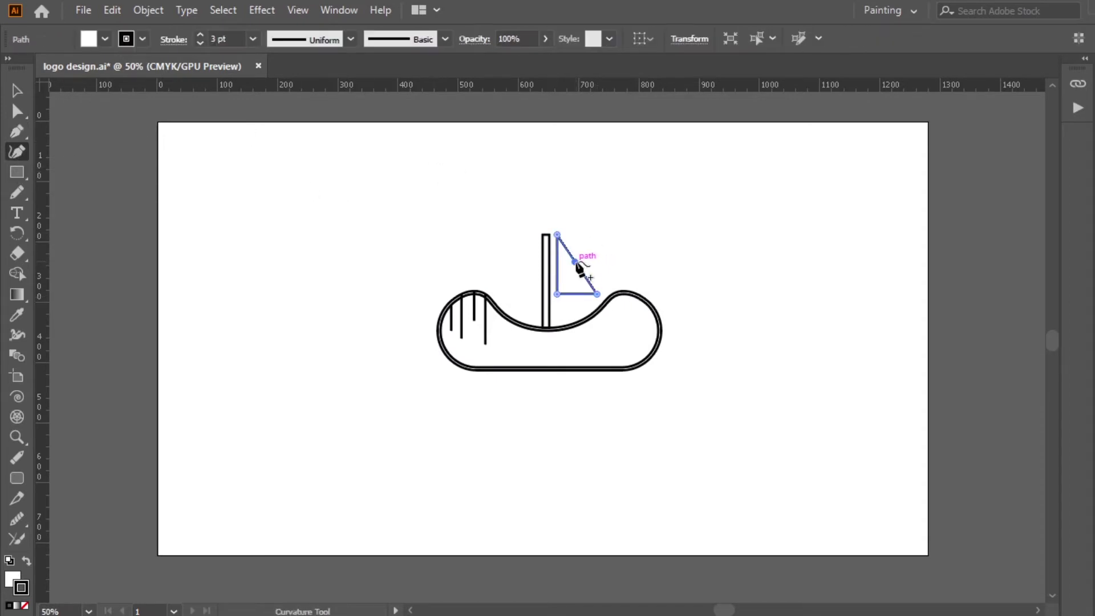
pyautogui.click(17, 90)
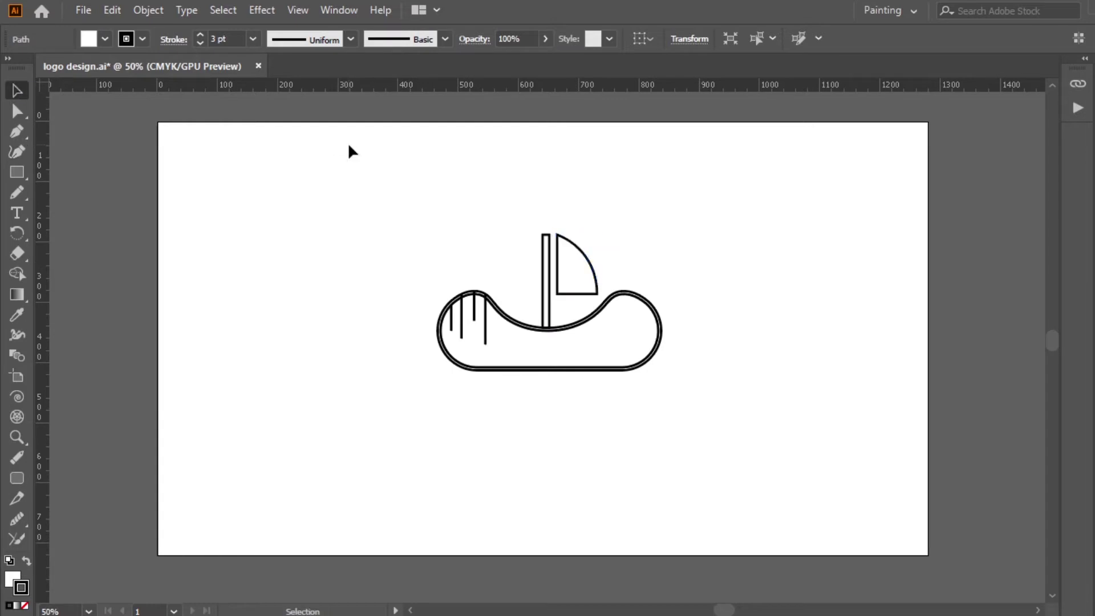
pyautogui.click(347, 142)
# Offset the sail's path outward and shift both sail outlines slightly down along the mast
pyautogui.click(568, 265)
pyautogui.click(149, 10)
pyautogui.moveTo(256, 409)
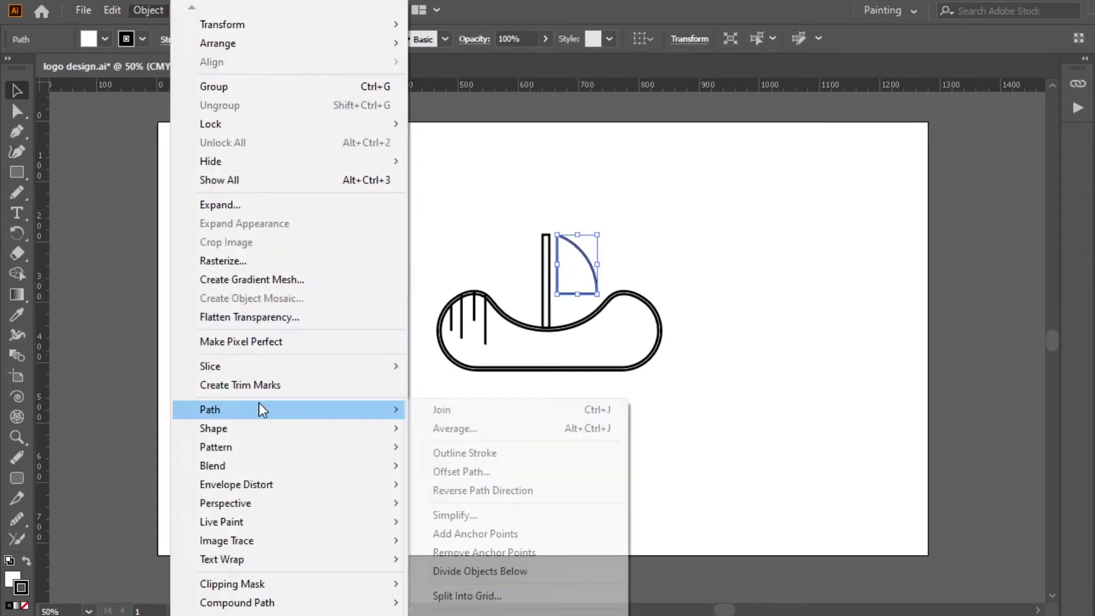
pyautogui.click(643, 471)
pyautogui.click(578, 365)
pyautogui.click(750, 358)
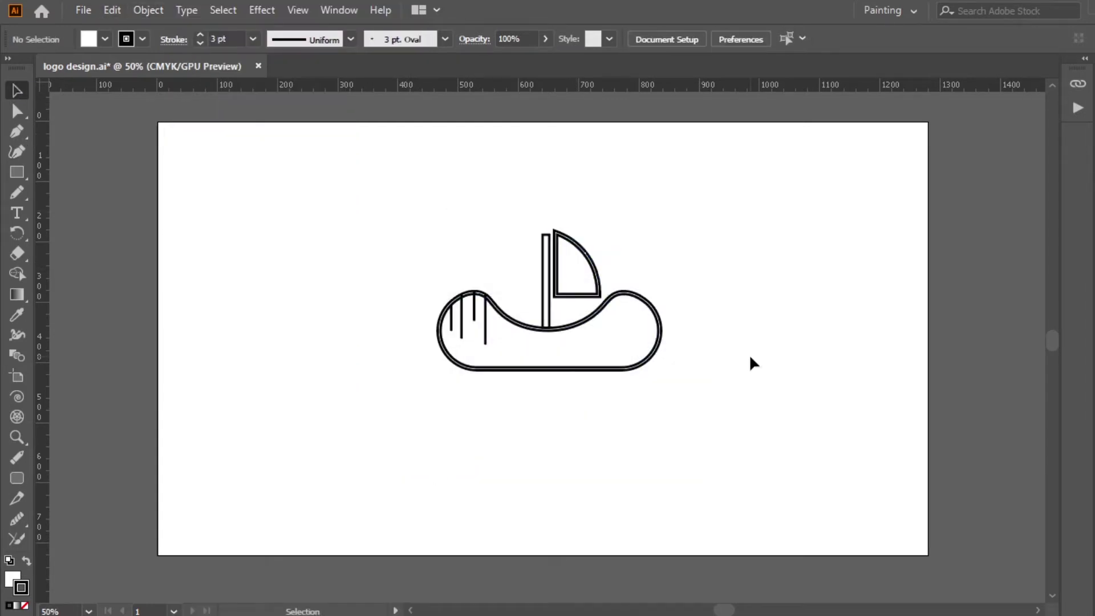
pyautogui.click(589, 256)
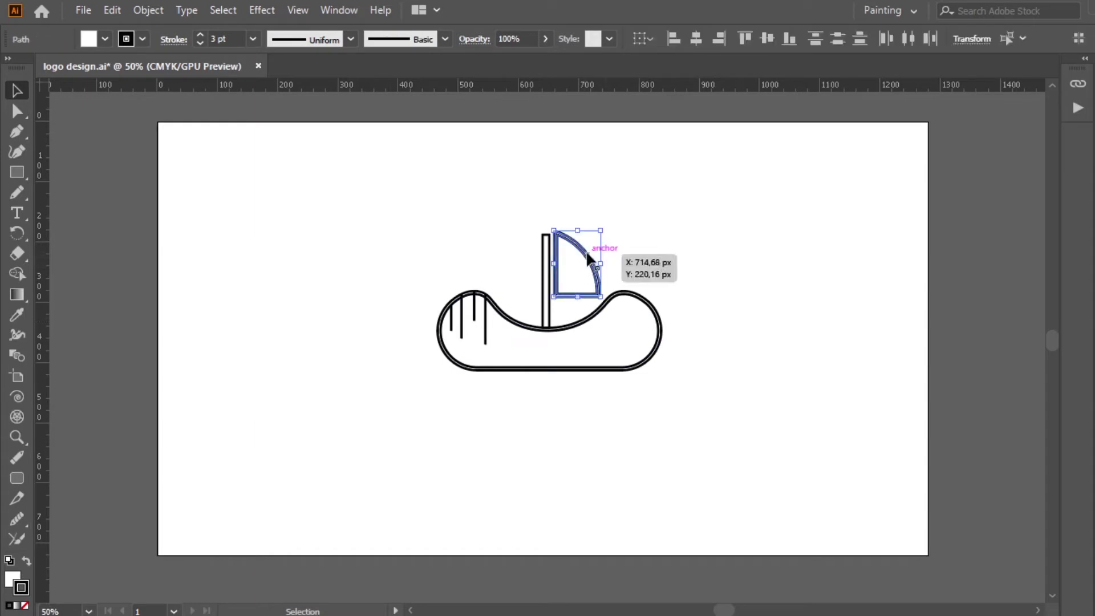
pyautogui.click(652, 244)
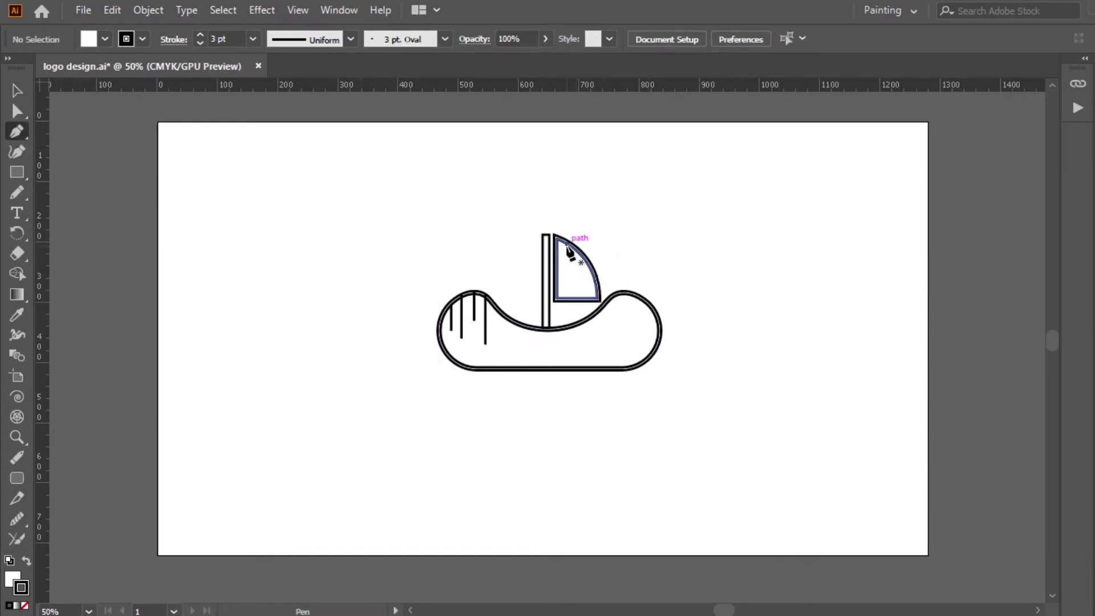
# Draw three vertical shading lines about 51, 53 and 34 px long, hanging from the sail's curved edge
pyautogui.moveTo(567, 245); pyautogui.dragTo(568, 275)
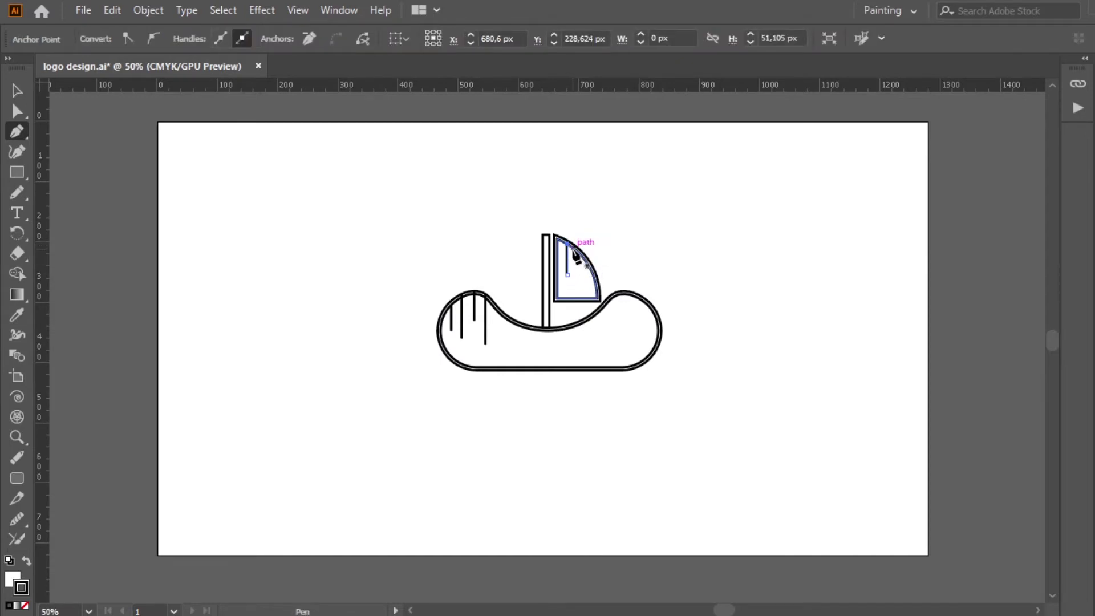
pyautogui.click(573, 249)
pyautogui.click(574, 281)
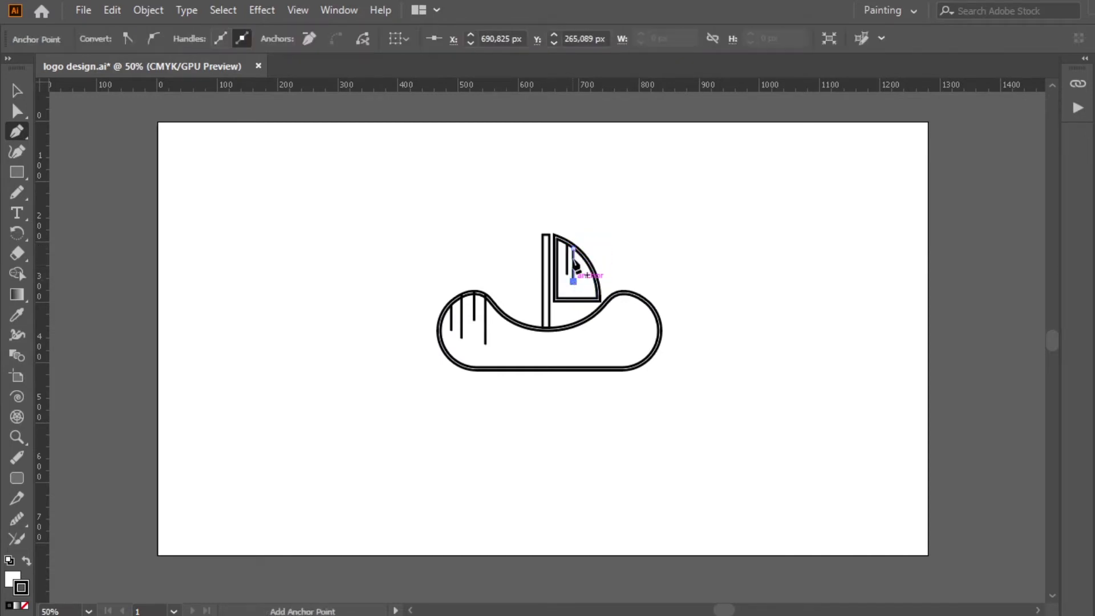
pyautogui.moveTo(577, 253); pyautogui.dragTo(578, 275)
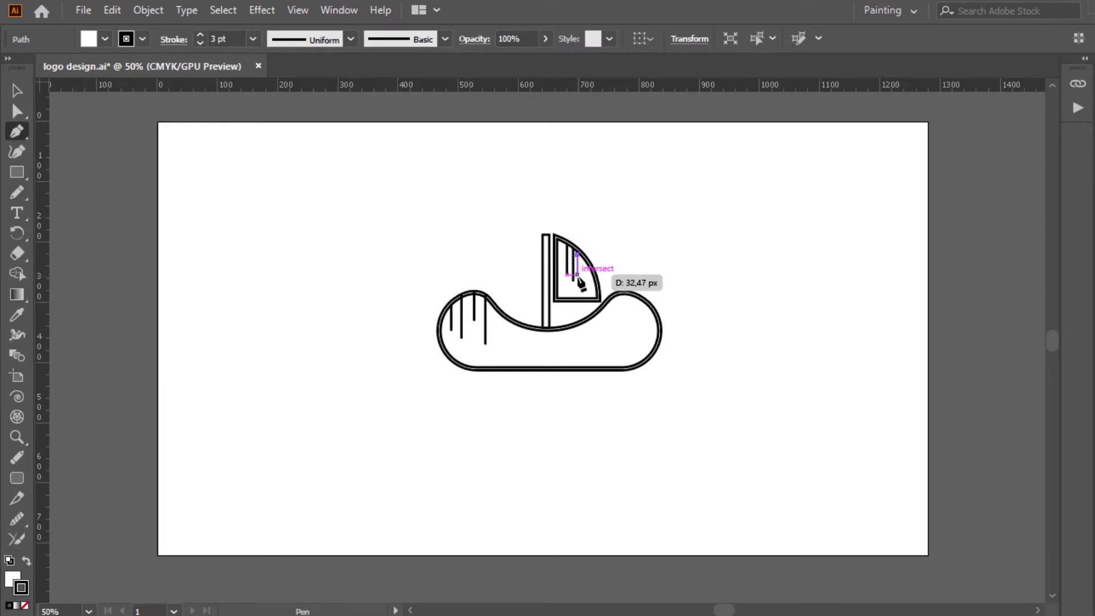
pyautogui.hotkey('ctrl', 'z')
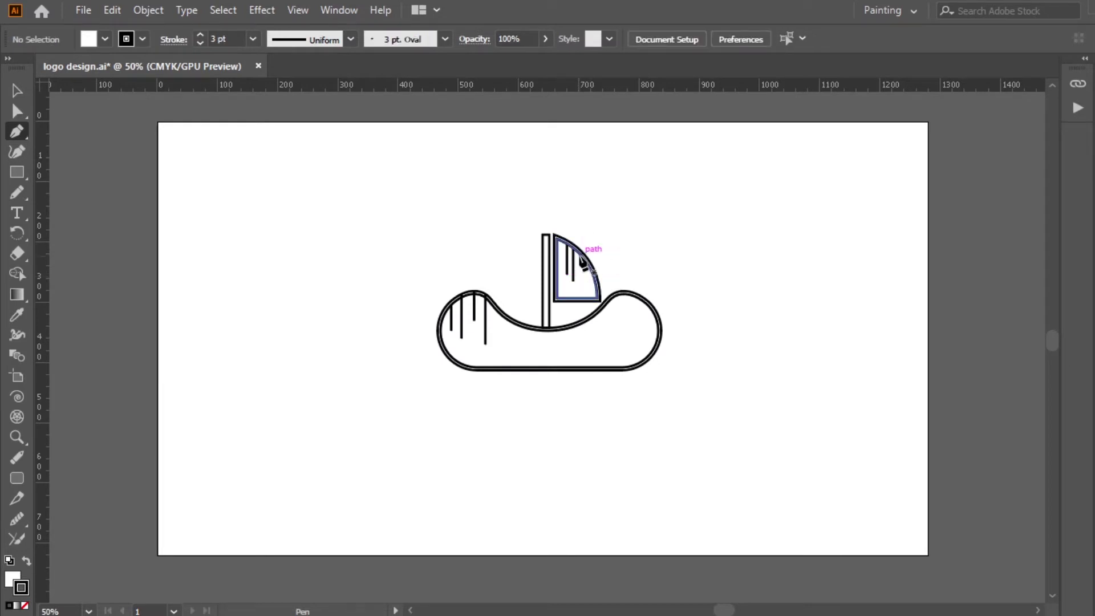
pyautogui.click(580, 252)
pyautogui.click(580, 275)
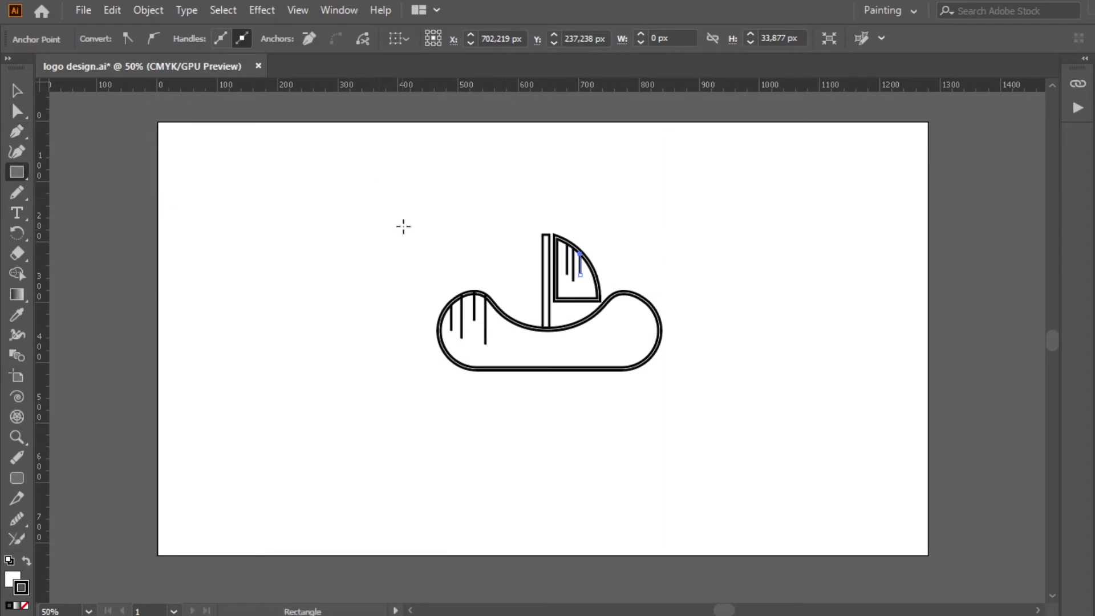
# Build a cloud base above the hull's left end from a rectangle and three overlapping circles, the middle one about 120 px across
pyautogui.moveTo(416, 221); pyautogui.dragTo(504, 258)
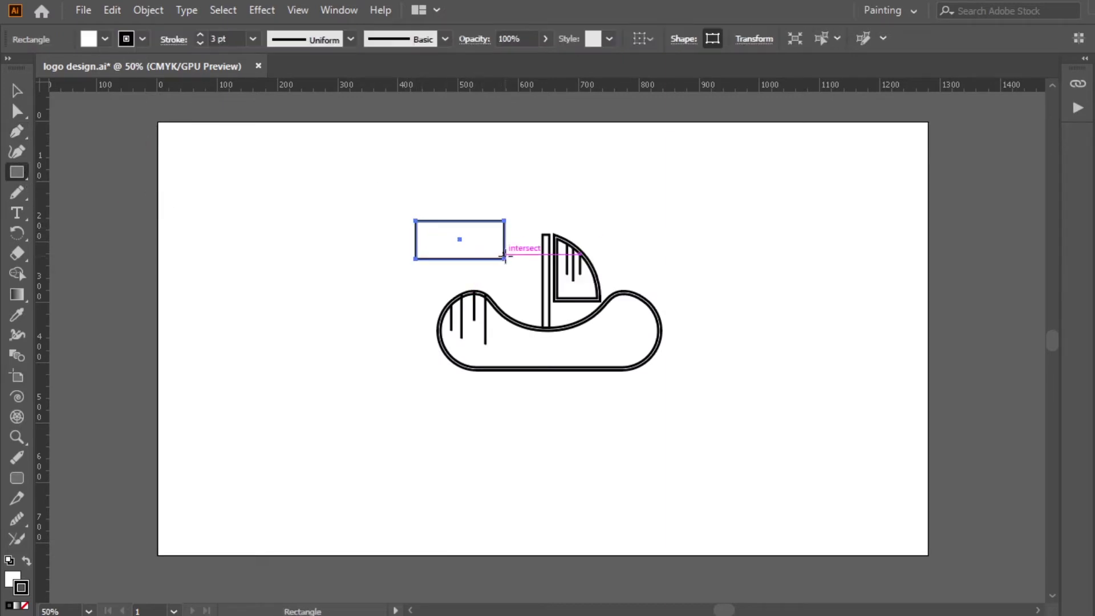
pyautogui.moveTo(19, 171); pyautogui.dragTo(65, 205)
pyautogui.moveTo(400, 200); pyautogui.dragTo(502, 186)
pyautogui.press('v')
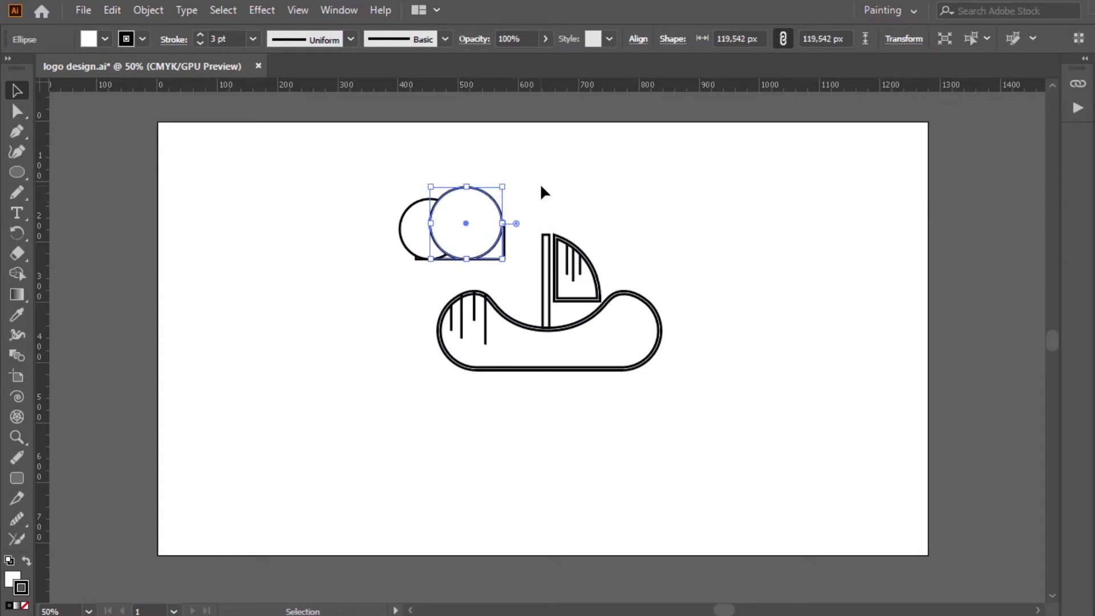
pyautogui.click(412, 236)
pyautogui.moveTo(432, 231); pyautogui.dragTo(498, 231)
pyautogui.click(536, 203)
# Unite the rectangle and the three circles into a single cloud shape with Pathfinder
pyautogui.moveTo(409, 258); pyautogui.dragTo(408, 259)
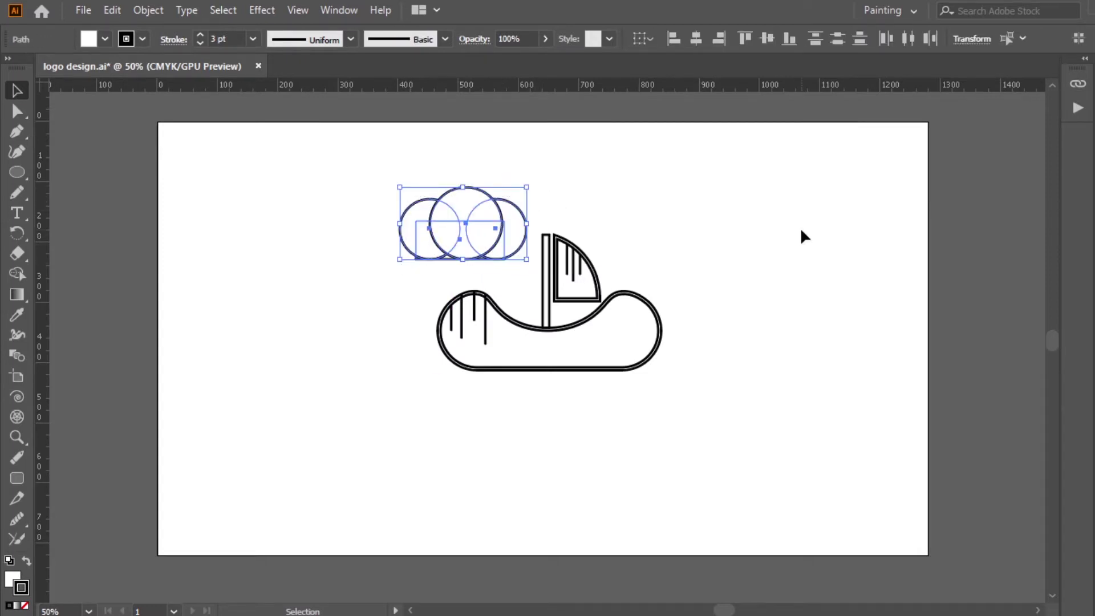
pyautogui.hotkey('ctrl', 'shift', 'F9')
pyautogui.click(913, 321)
pyautogui.click(683, 258)
# Move the cloud slightly left and scale it down to about three quarters of its size
pyautogui.moveTo(470, 225); pyautogui.dragTo(463, 225)
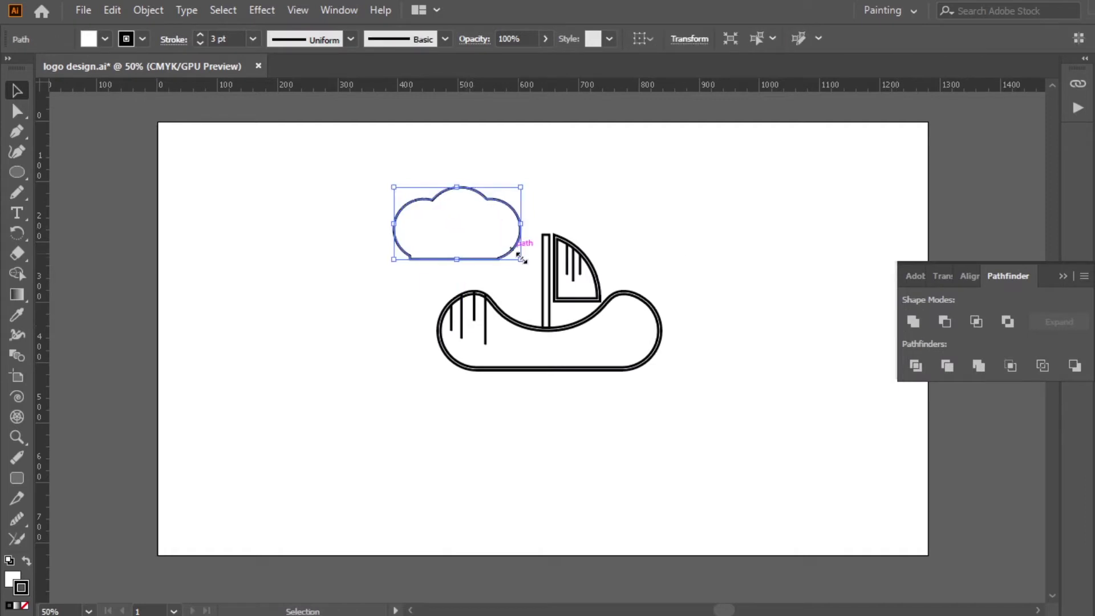
pyautogui.moveTo(521, 259); pyautogui.dragTo(491, 244)
pyautogui.click(970, 224)
pyautogui.click(1064, 275)
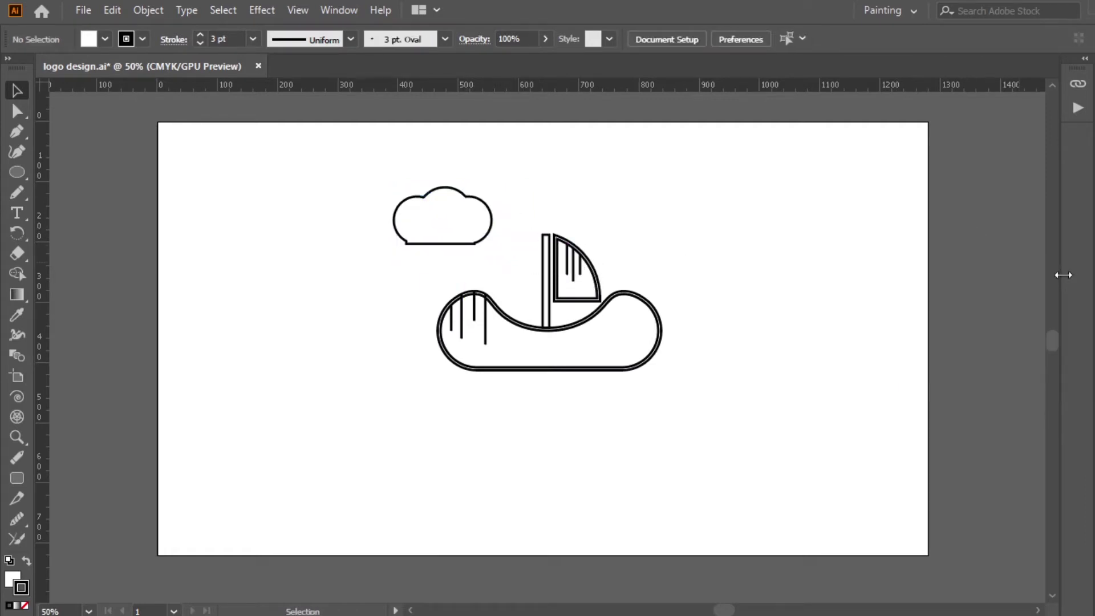
# Round the cloud's lower corners and scale the cloud down slightly toward its lower right
pyautogui.press('a')
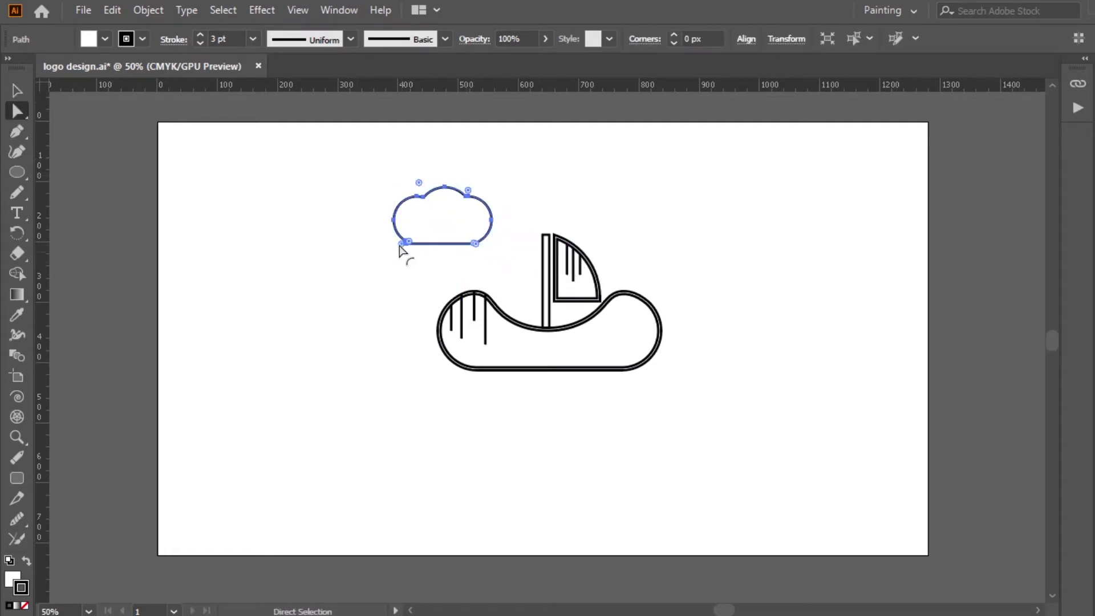
pyautogui.click(574, 211)
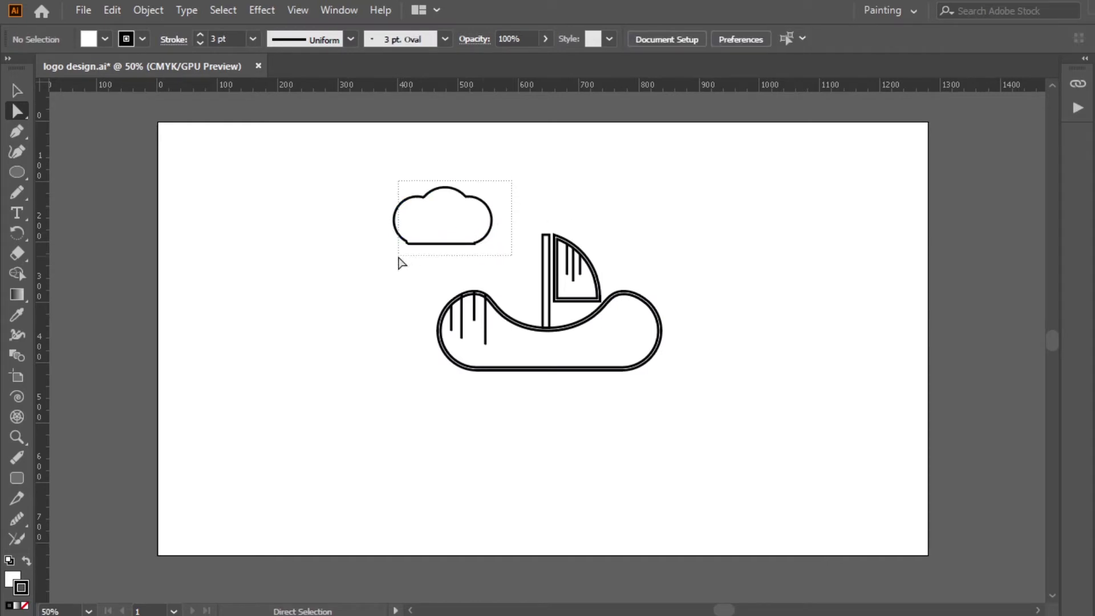
pyautogui.click(415, 223)
pyautogui.click(17, 93)
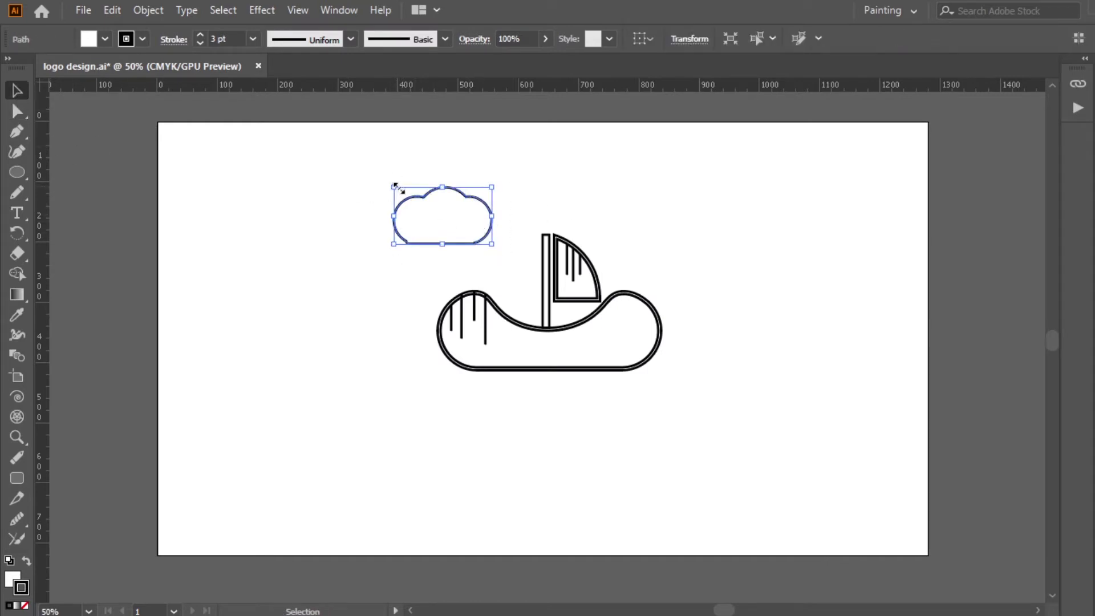
pyautogui.moveTo(395, 187); pyautogui.dragTo(525, 244)
pyautogui.click(534, 188)
# Draw a sun ellipse about 140 by 128 px overlapping the cloud's upper right and send it to the back
pyautogui.click(17, 172)
pyautogui.press('v')
pyautogui.rightClick(481, 200)
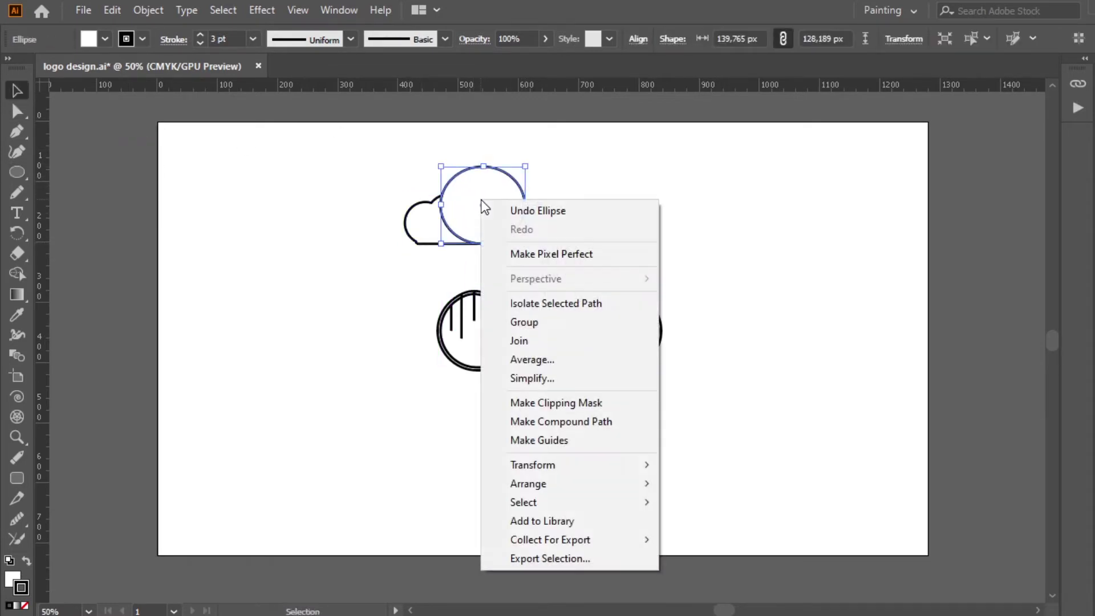
pyautogui.moveTo(607, 481)
pyautogui.click(716, 542)
pyautogui.click(589, 249)
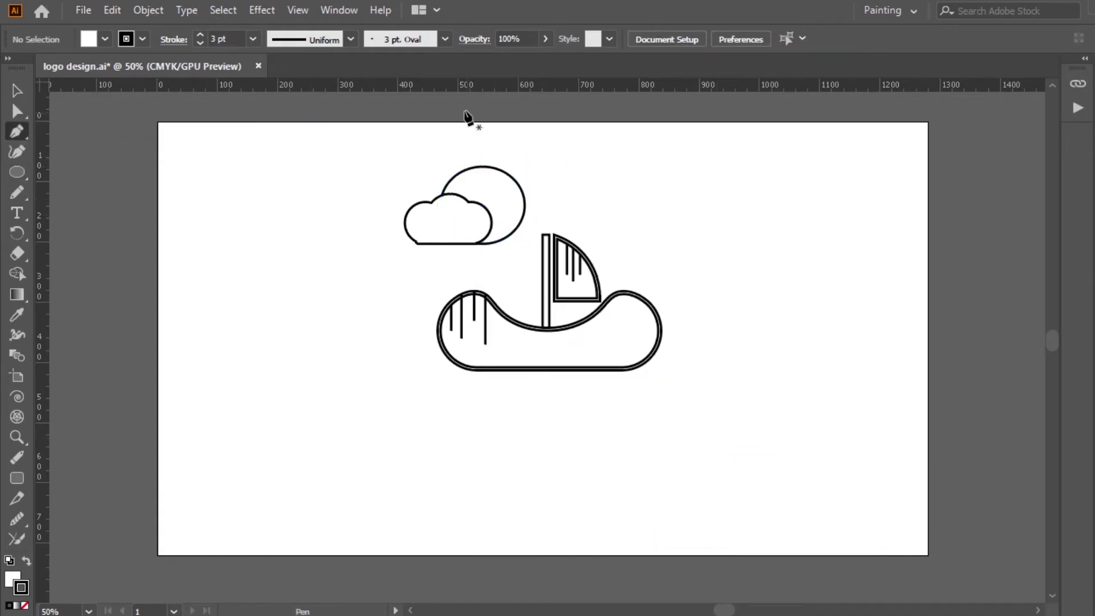
# Draw four vertical shading lines, about 33 to 63 px long, hanging from the sun's upper edge with the Pen tool
pyautogui.click(474, 168)
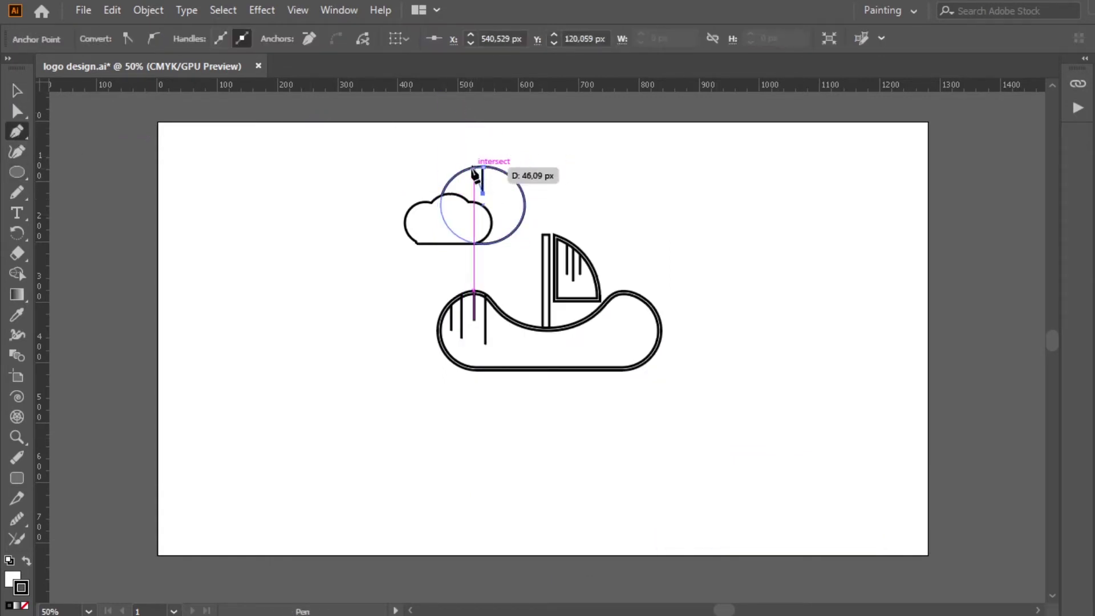
pyautogui.click(473, 167)
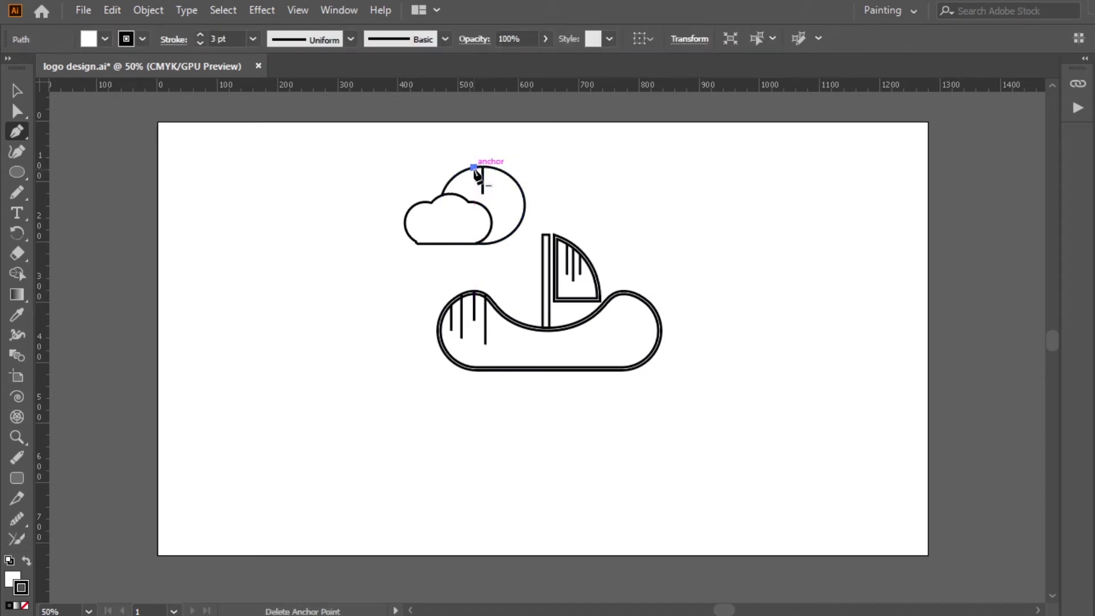
pyautogui.click(473, 197)
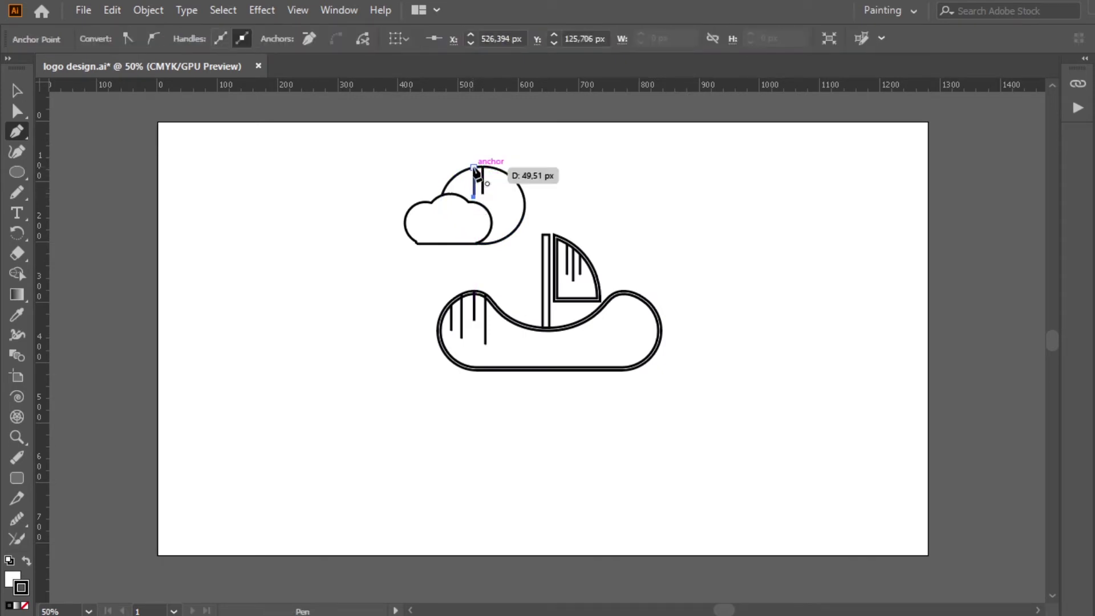
pyautogui.click(474, 168)
pyautogui.click(466, 169)
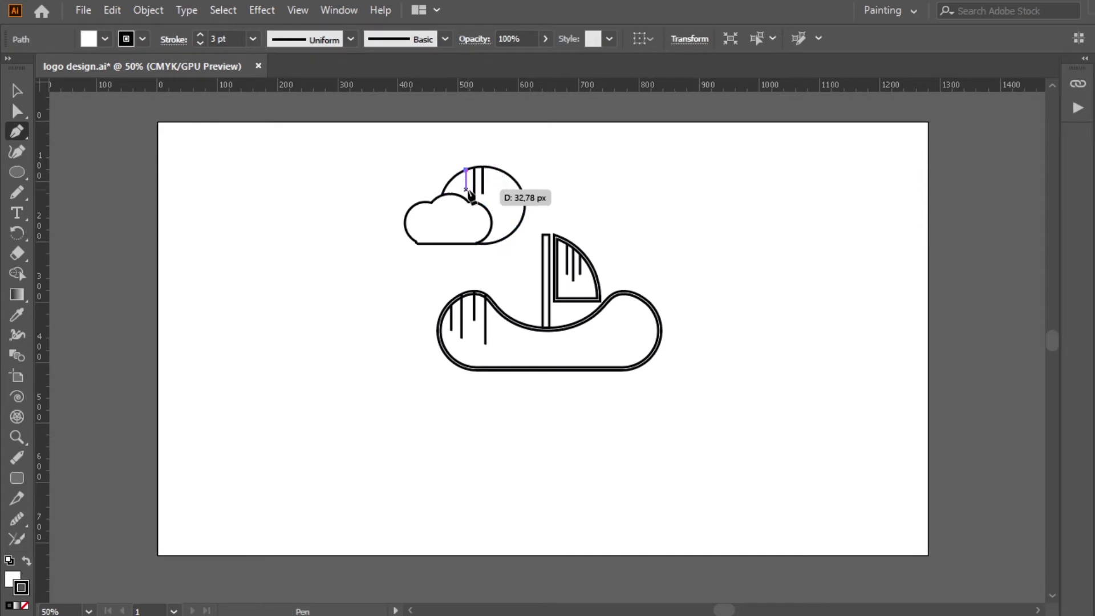
pyautogui.click(466, 190)
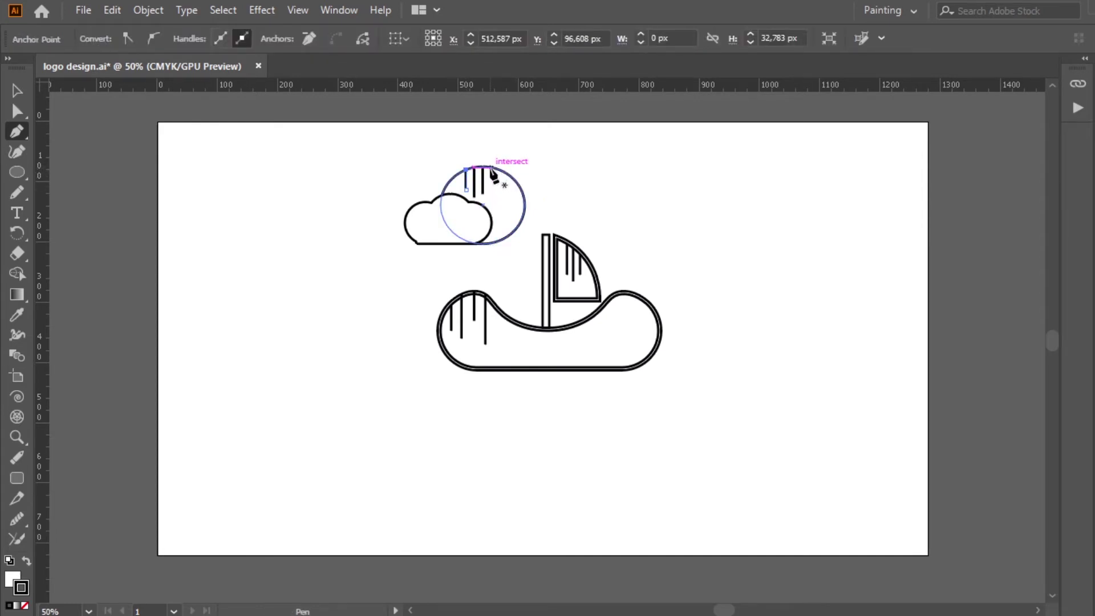
pyautogui.press('Return')
pyautogui.click(492, 167)
pyautogui.click(492, 206)
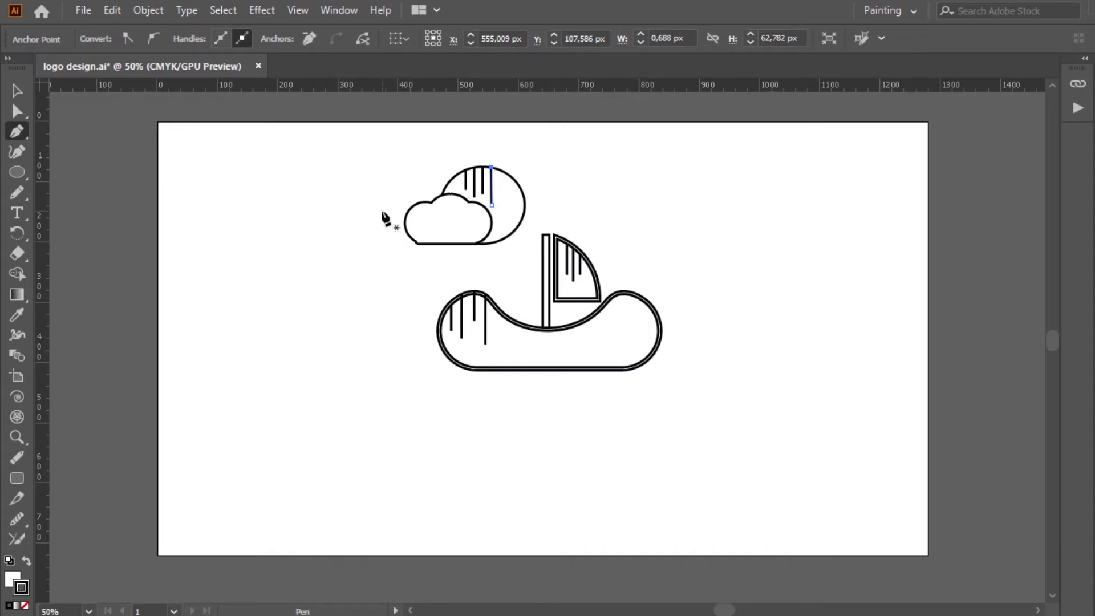
pyautogui.press('Return')
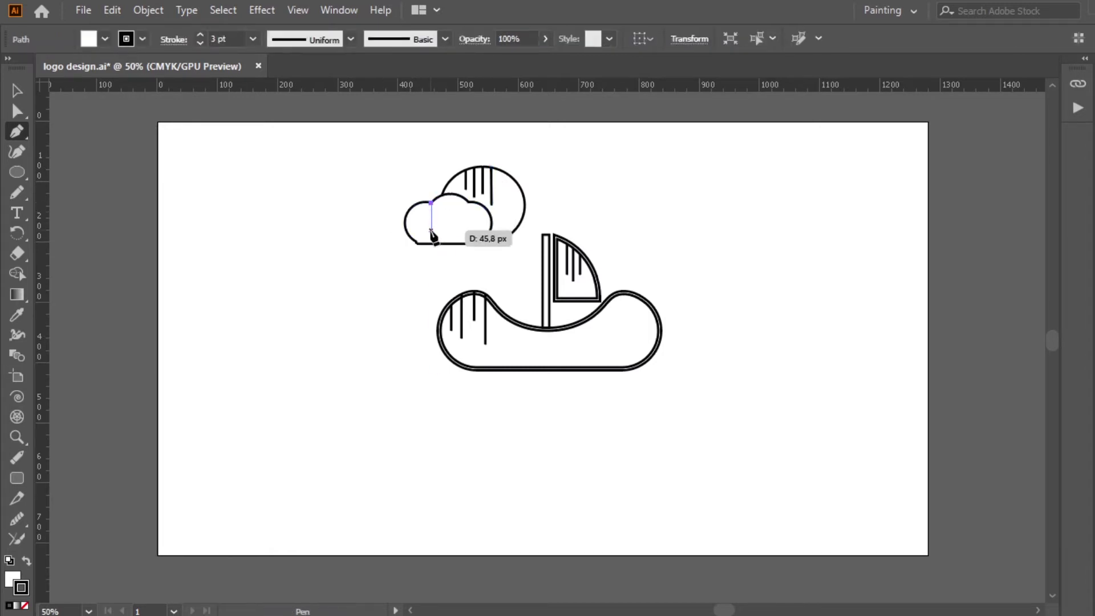
# Draw four closely spaced vertical shading lines of varied lengths, up to about 61 px, hanging from the cloud's upper edge
pyautogui.click(431, 231)
pyautogui.click(431, 203)
pyautogui.click(438, 197)
pyautogui.click(438, 217)
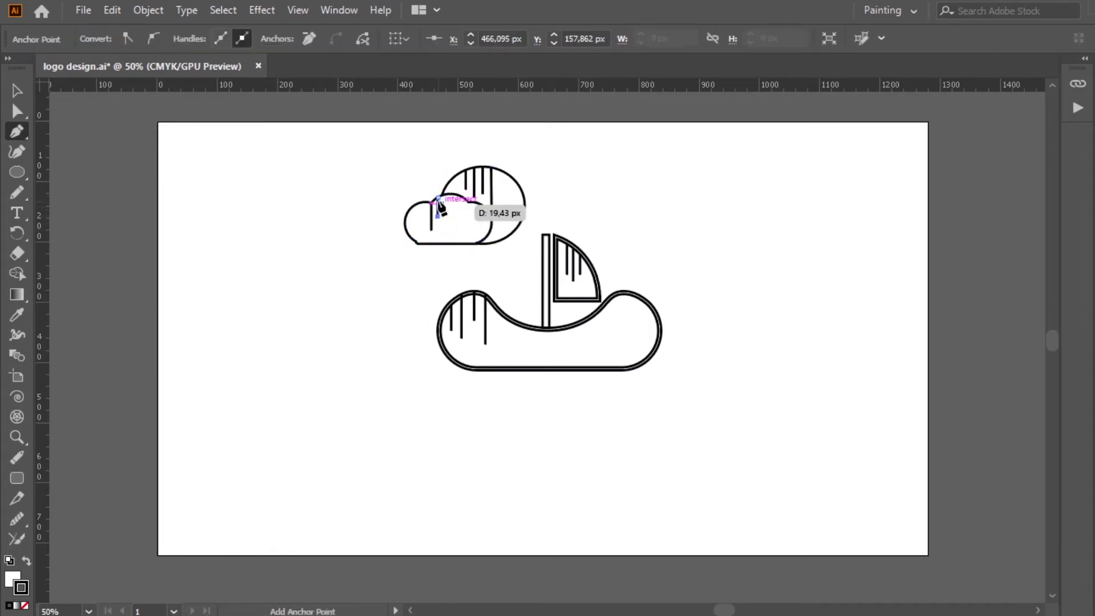
pyautogui.press('Escape')
pyautogui.click(449, 194)
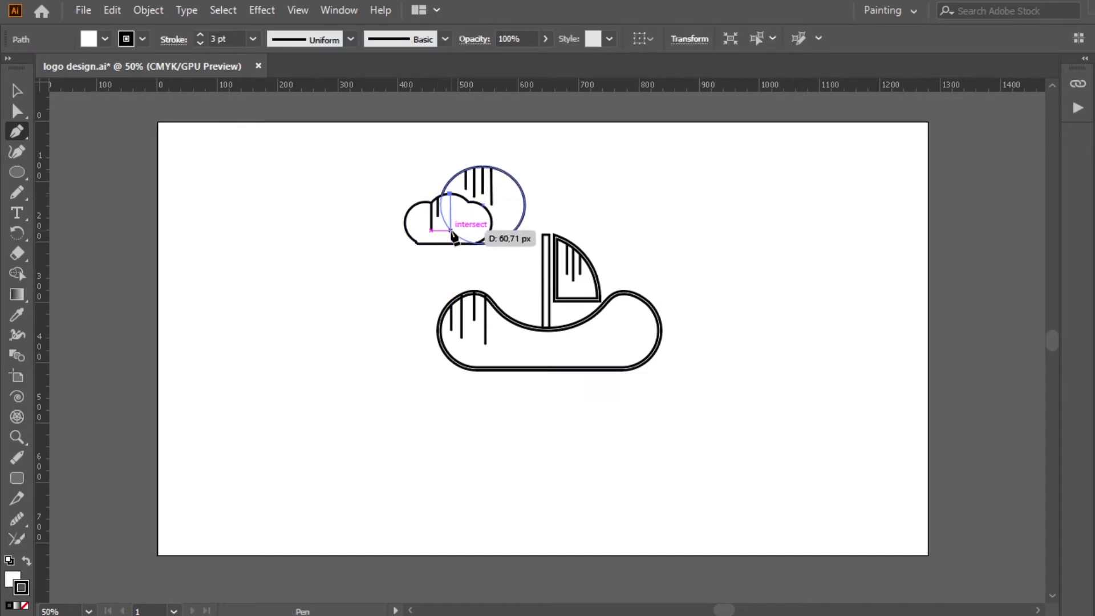
pyautogui.click(451, 230)
pyautogui.press('Return')
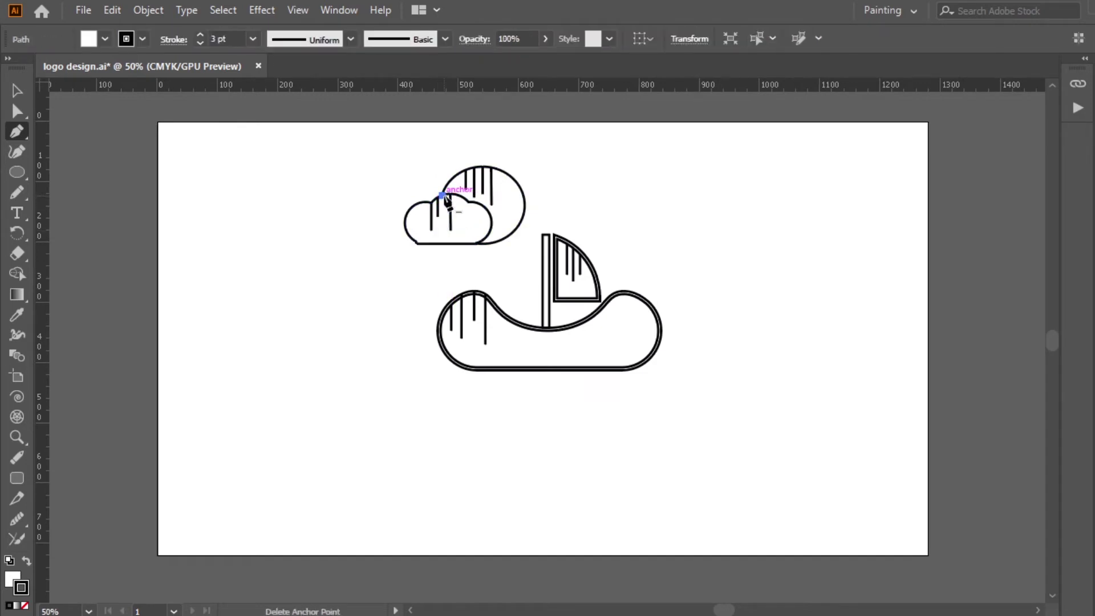
pyautogui.click(442, 196)
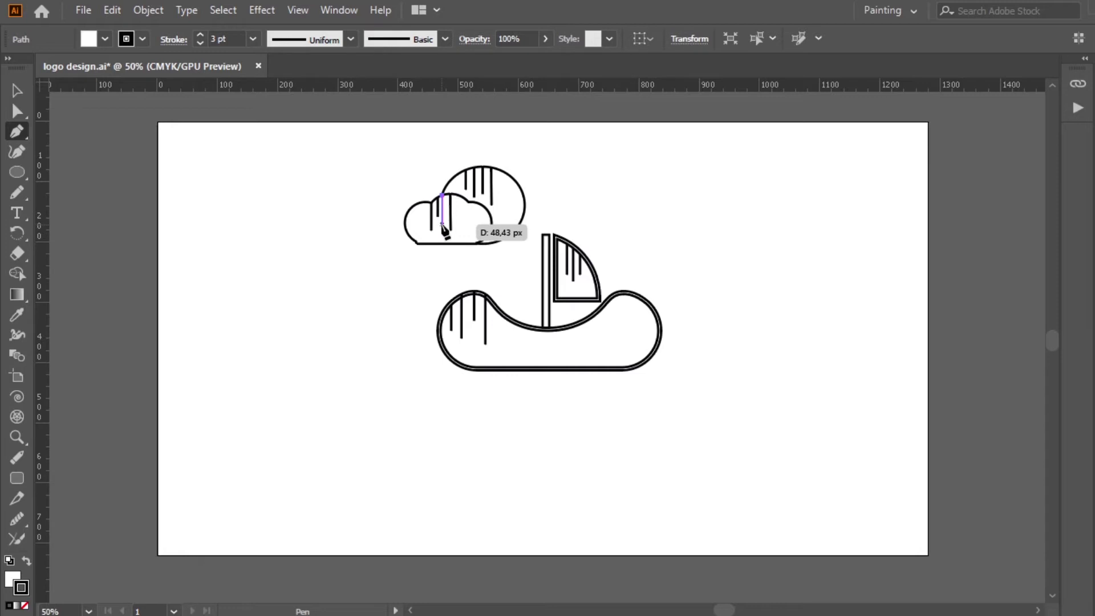
pyautogui.click(443, 225)
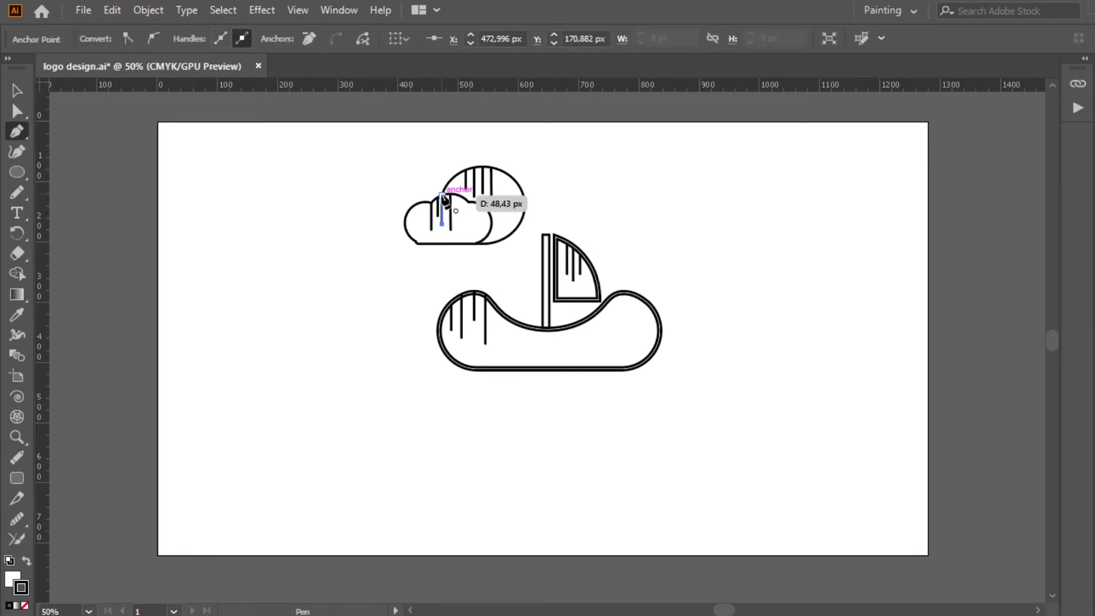
pyautogui.click(444, 196)
pyautogui.click(27, 89)
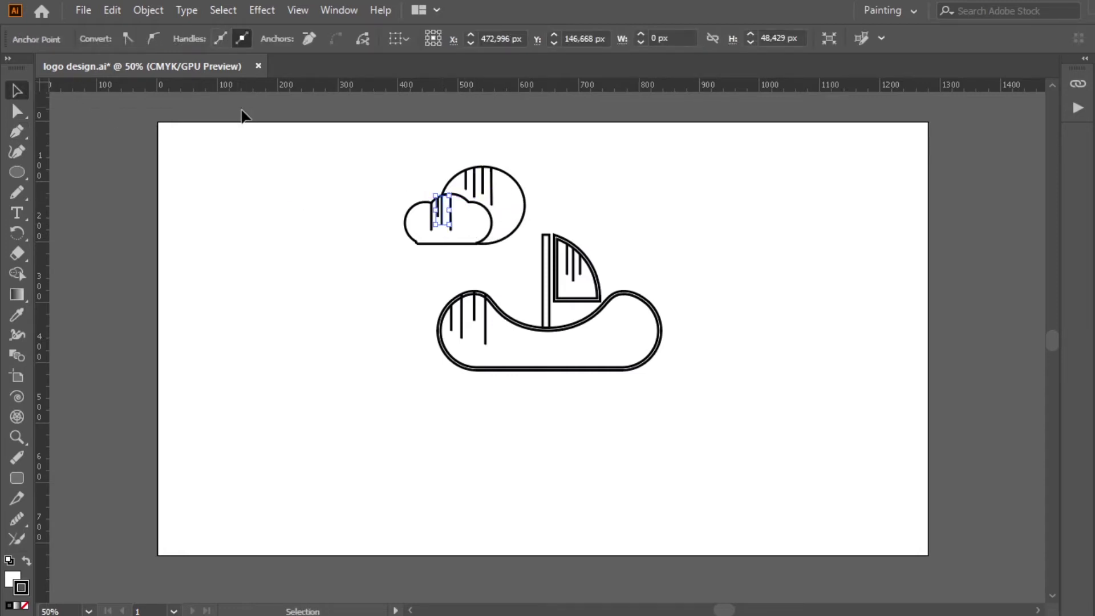
pyautogui.click(243, 114)
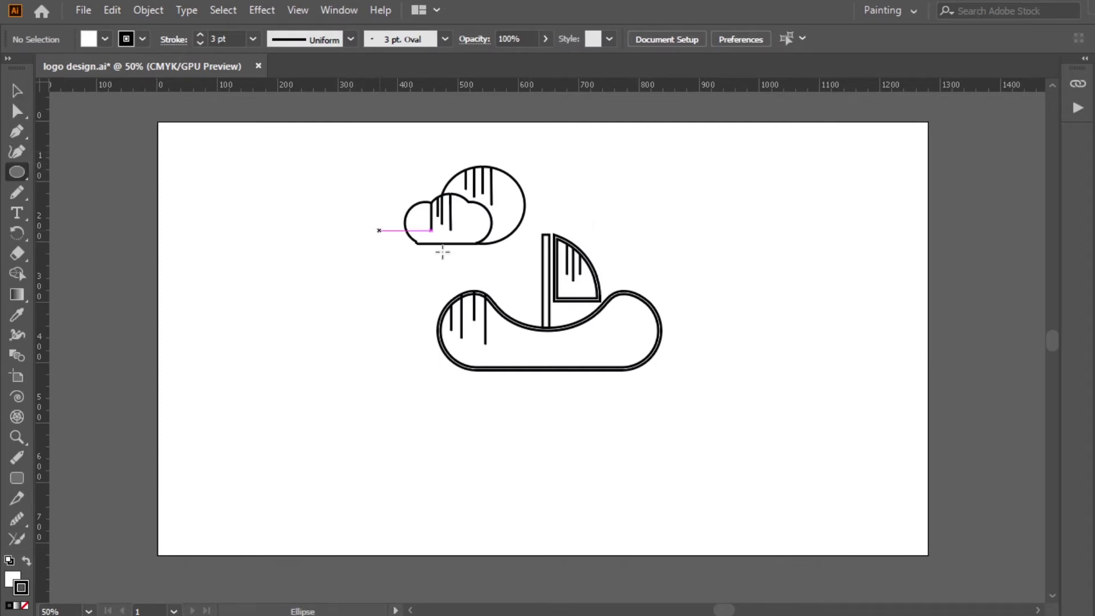
# Draw four small circles around the boat: one below the cloud, two beyond the sail, and one about 11 px wide above the hull
pyautogui.moveTo(413, 260); pyautogui.dragTo(428, 276)
pyautogui.moveTo(638, 219); pyautogui.dragTo(627, 228)
pyautogui.moveTo(654, 280); pyautogui.dragTo(666, 294)
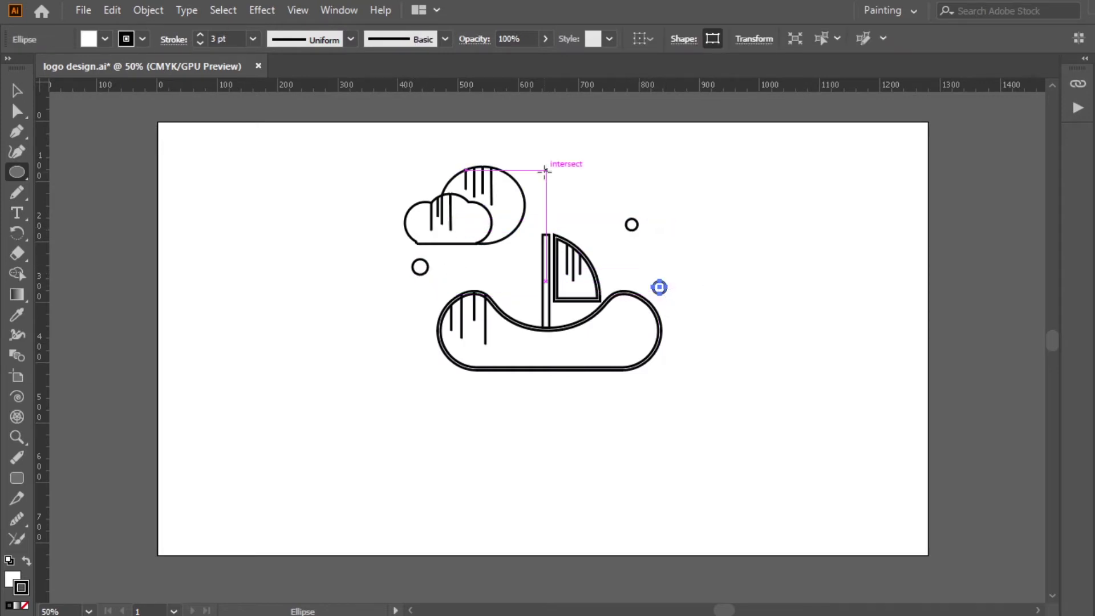
pyautogui.moveTo(504, 288); pyautogui.dragTo(510, 294)
pyautogui.click(17, 91)
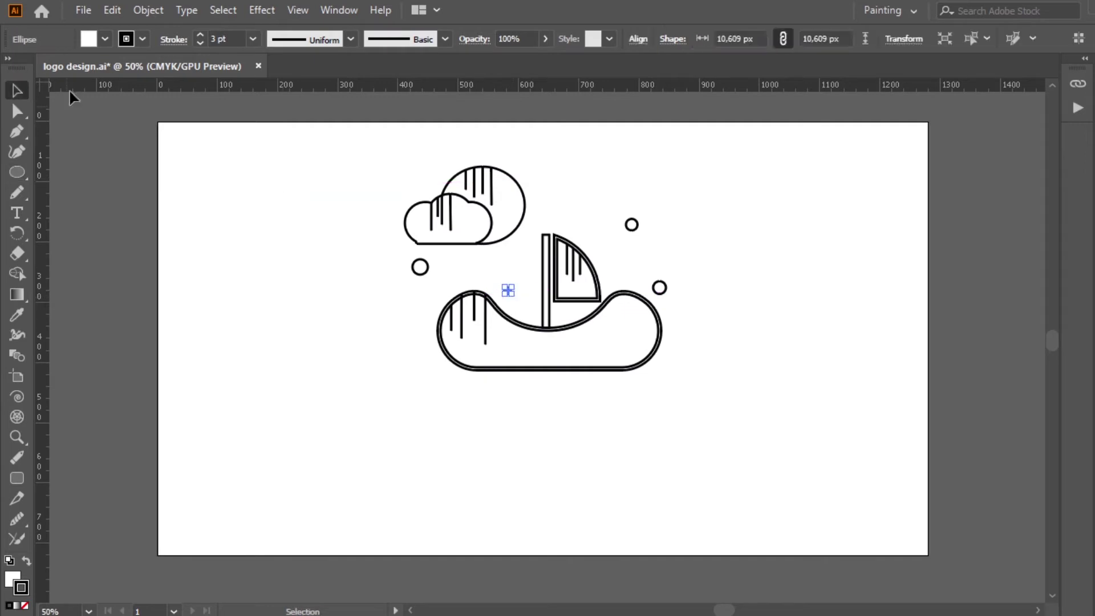
pyautogui.click(147, 121)
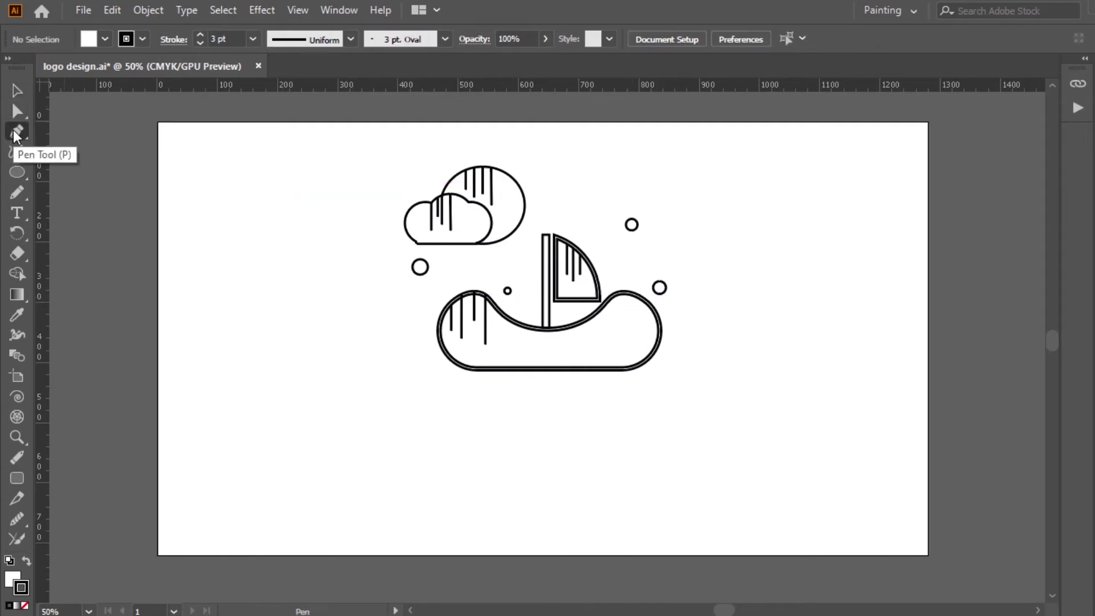
# Draw a horizontal waterline about 104 px long outward from each side of the hull near its base
pyautogui.moveTo(454, 363); pyautogui.dragTo(391, 367)
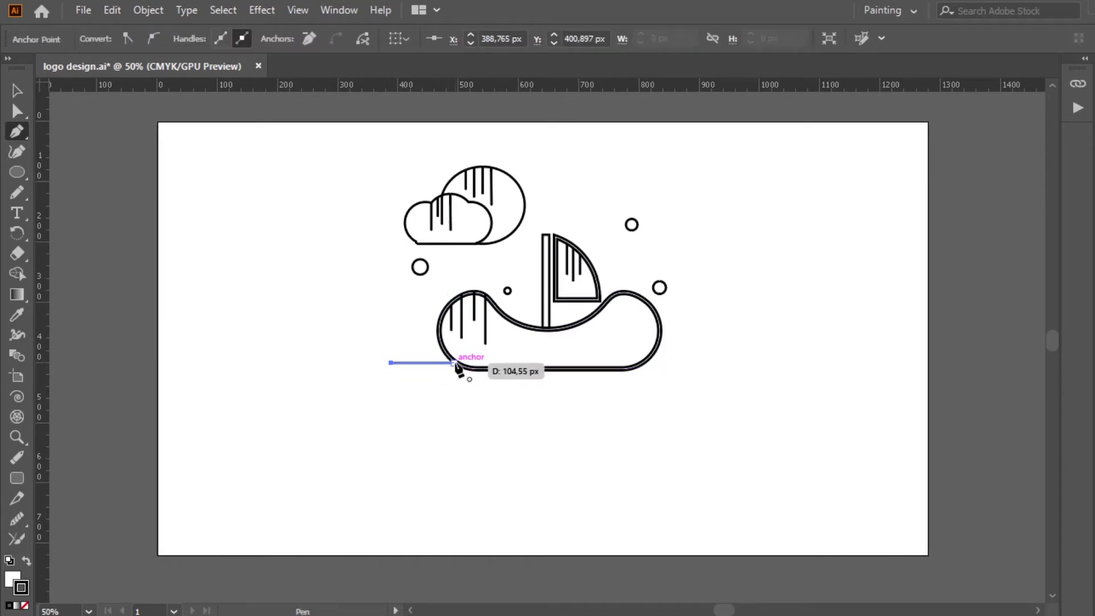
pyautogui.click(646, 363)
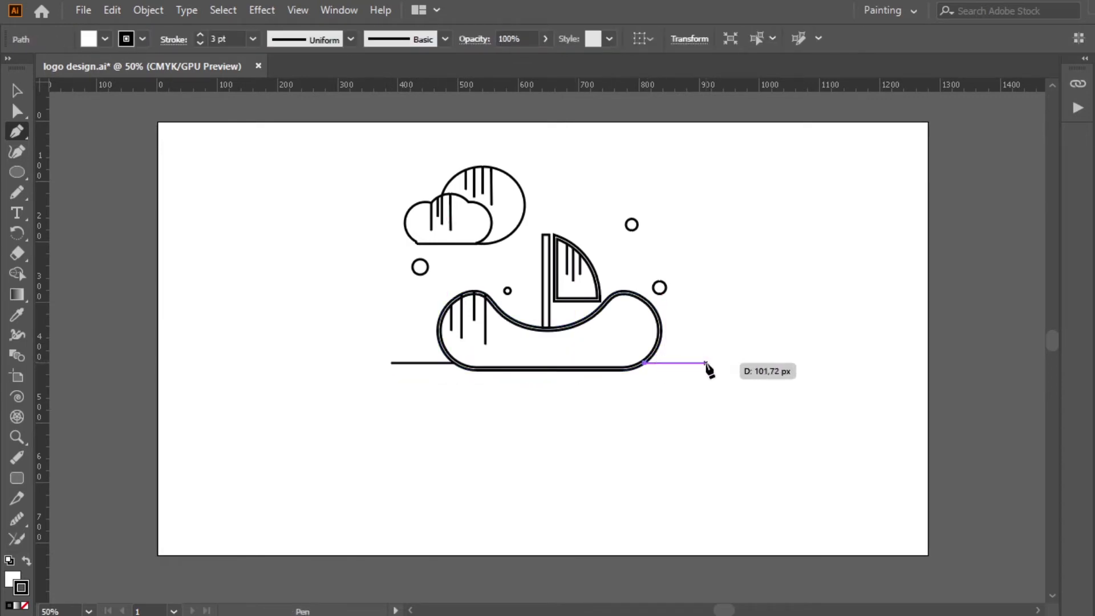
pyautogui.click(706, 363)
pyautogui.press('Escape')
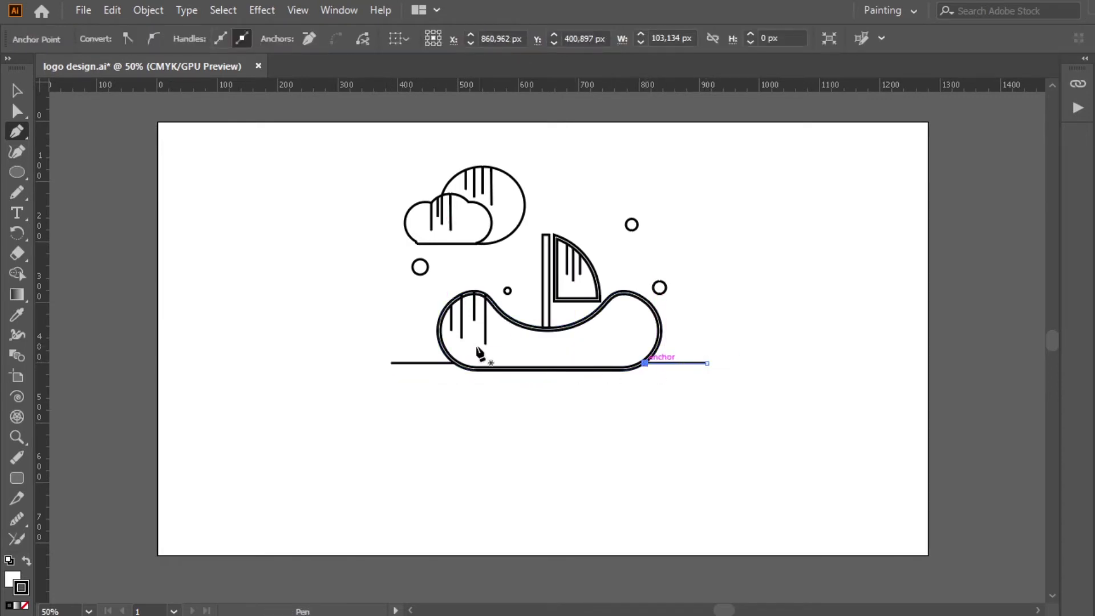
# Draw three horizontal ripple lines below the hull: a short left one, a middle one about 131 px and a lower right one about 143 px
pyautogui.click(429, 378)
pyautogui.click(474, 379)
pyautogui.press('Escape')
pyautogui.click(511, 379)
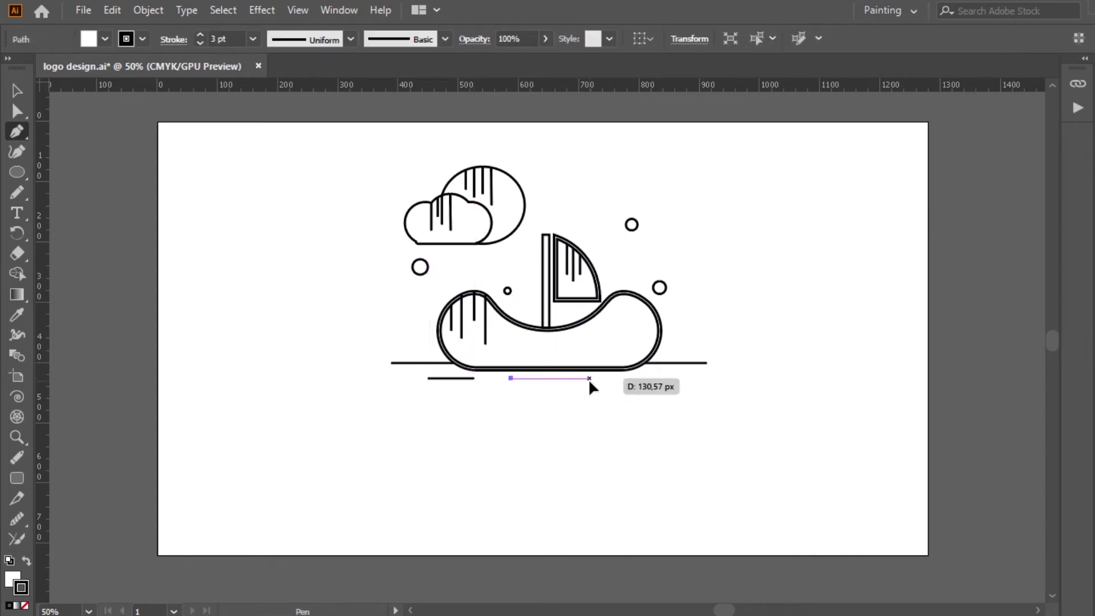
pyautogui.click(589, 378)
pyautogui.press('Escape')
pyautogui.click(567, 397)
pyautogui.click(654, 398)
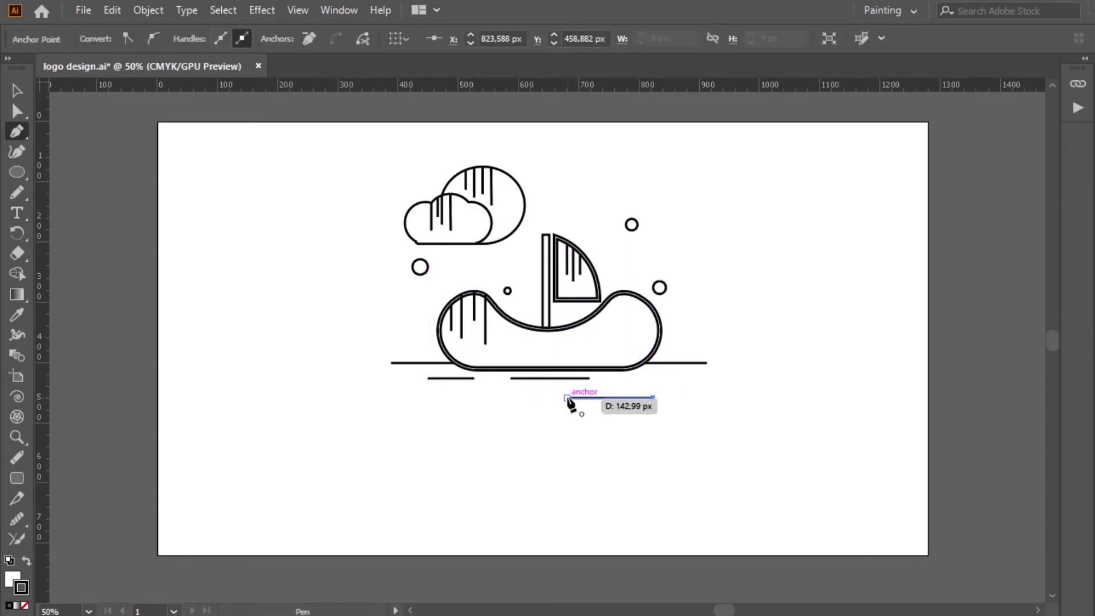
pyautogui.press('Escape')
# Add three more staggered ripple lines under the boat, about 104 px at the bottom, 58 px at the left and 109 px at the right
pyautogui.click(491, 407)
pyautogui.click(555, 407)
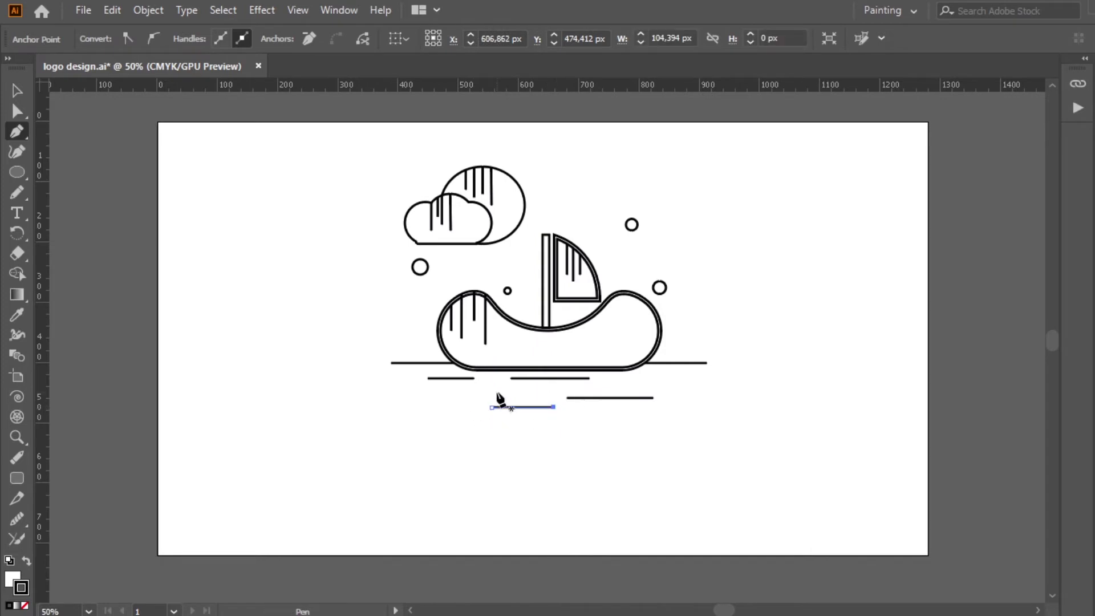
pyautogui.press('Escape')
pyautogui.click(462, 392)
pyautogui.click(497, 392)
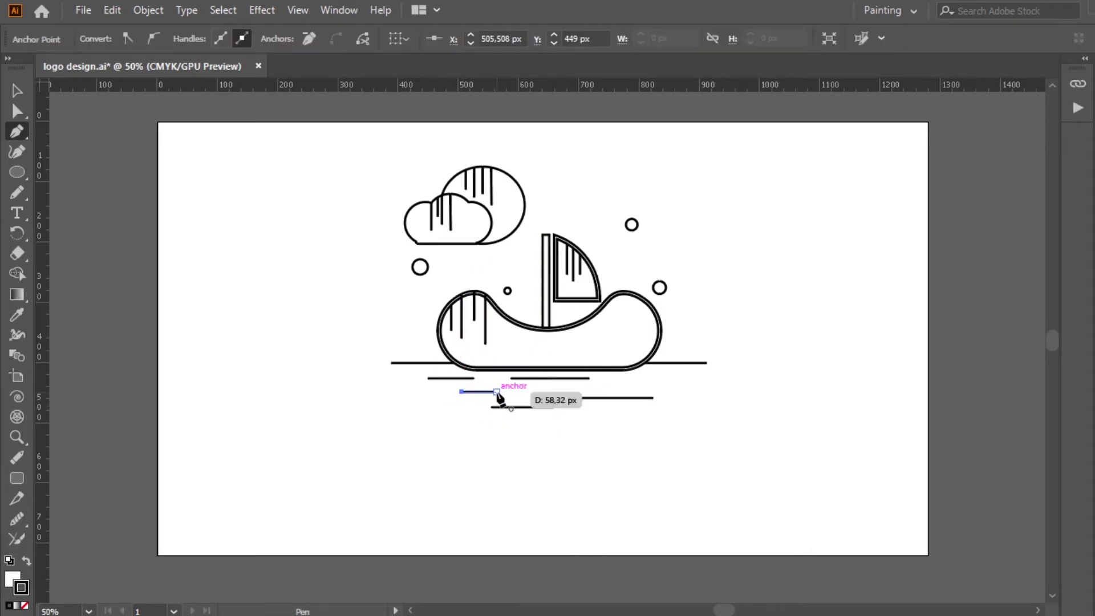
pyautogui.press('Escape')
pyautogui.click(632, 384)
pyautogui.click(698, 384)
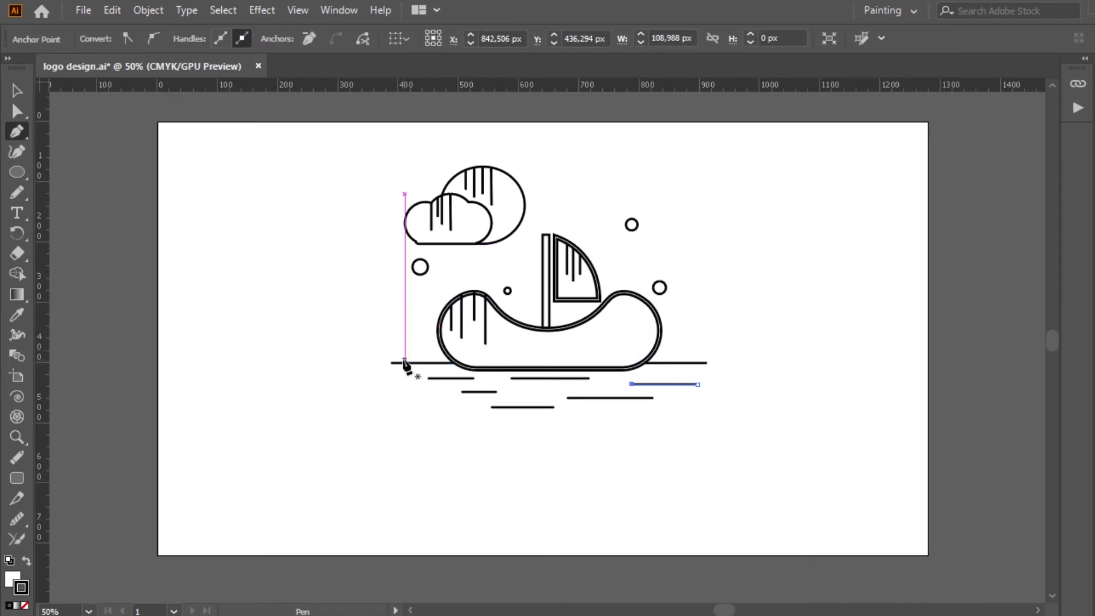
pyautogui.press('Escape')
# Draw a tree trunk about 109 px tall on the left waterline with one slanted branch on each side
pyautogui.click(404, 293)
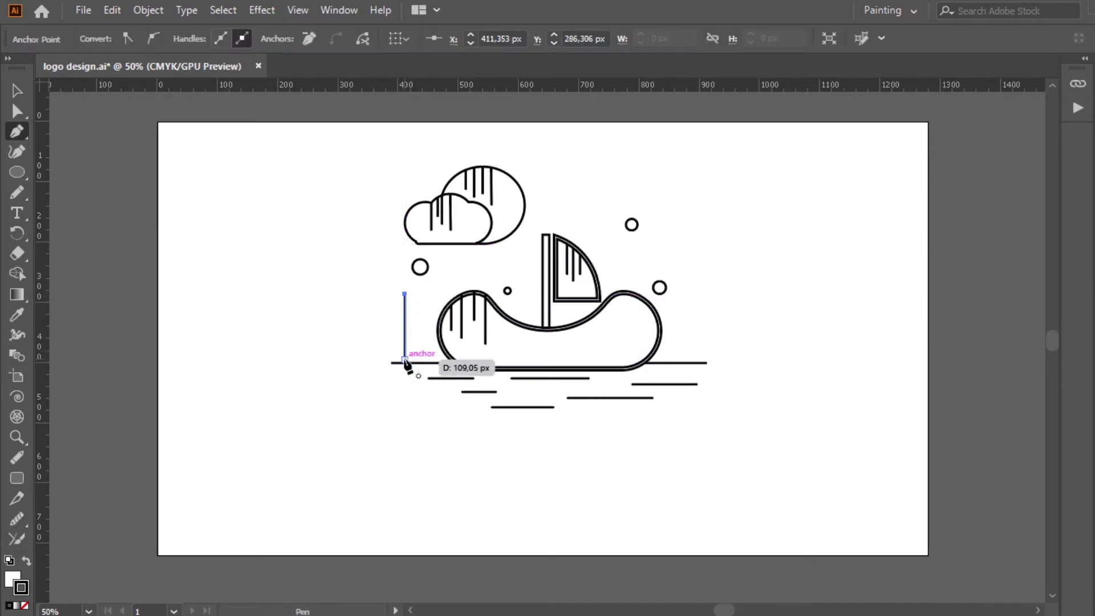
pyautogui.click(406, 361)
pyautogui.press('Escape')
pyautogui.click(404, 319)
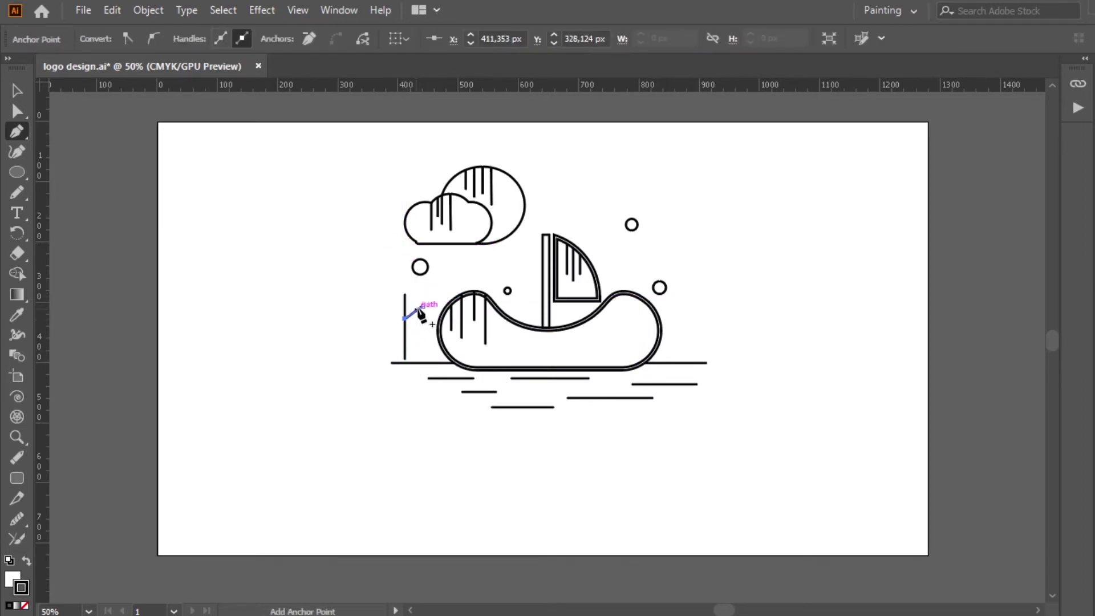
pyautogui.click(422, 306)
pyautogui.click(404, 305)
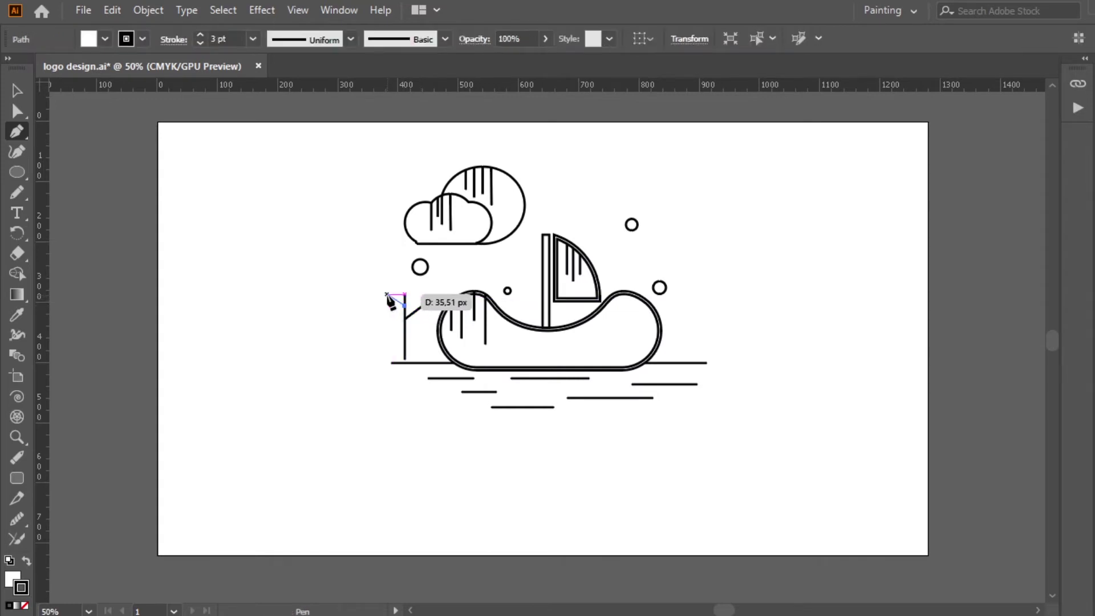
pyautogui.click(387, 294)
pyautogui.click(404, 306)
# Draw an ellipse crown around the tree's branches, remove its fill and enlarge it to about 95 by 82 px
pyautogui.press('l')
pyautogui.moveTo(378, 287); pyautogui.dragTo(432, 330)
pyautogui.press('v')
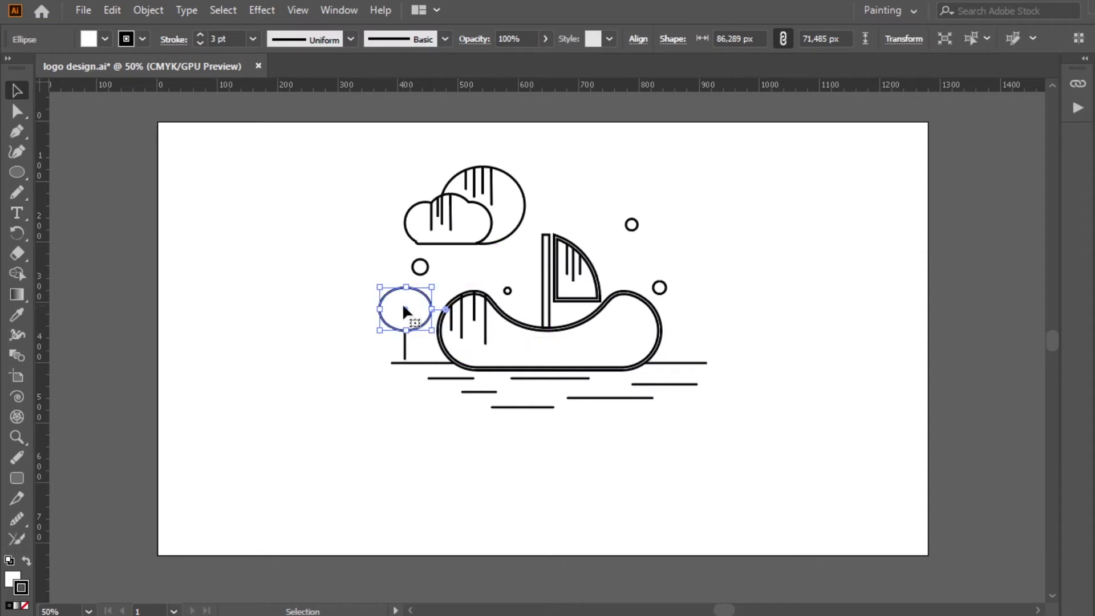
pyautogui.click(104, 39)
pyautogui.click(22, 64)
pyautogui.moveTo(379, 287); pyautogui.dragTo(375, 282)
pyautogui.click(415, 290)
pyautogui.click(432, 300)
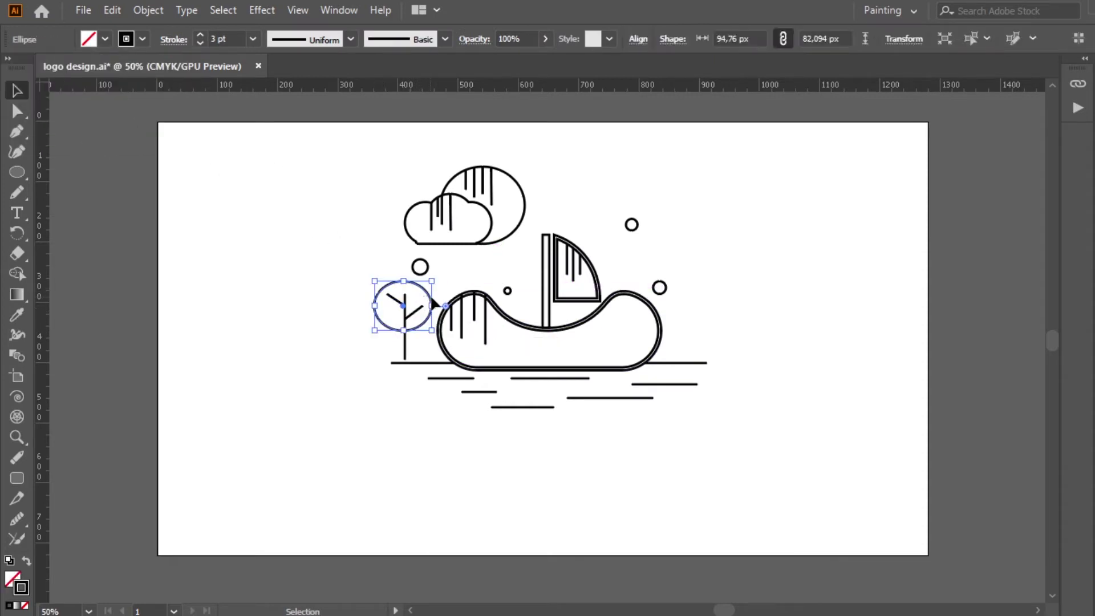
pyautogui.moveTo(434, 300)
pyautogui.mouseDown()
pyautogui.moveTo(421, 307)
pyautogui.moveTo(433, 283)
pyautogui.mouseUp()
pyautogui.click(432, 339)
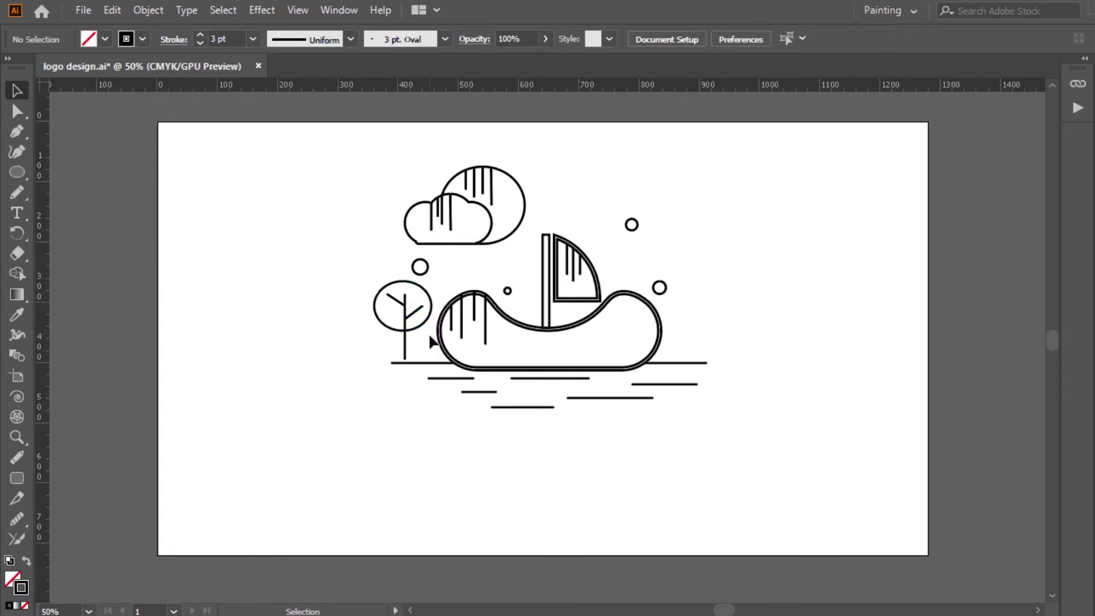
# Extend the tree trunk downward so that it meets the left waterline
pyautogui.click(406, 352)
pyautogui.moveTo(412, 355); pyautogui.dragTo(410, 359)
pyautogui.click(423, 342)
# Copy the whole tree onto the right waterline and lengthen that waterline slightly outward beyond the trunk
pyautogui.moveTo(374, 335); pyautogui.dragTo(375, 335)
pyautogui.moveTo(360, 276); pyautogui.dragTo(388, 306)
pyautogui.moveTo(416, 342); pyautogui.dragTo(696, 308)
pyautogui.moveTo(718, 354)
pyautogui.mouseDown()
pyautogui.moveTo(704, 369)
pyautogui.moveTo(718, 364)
pyautogui.mouseUp()
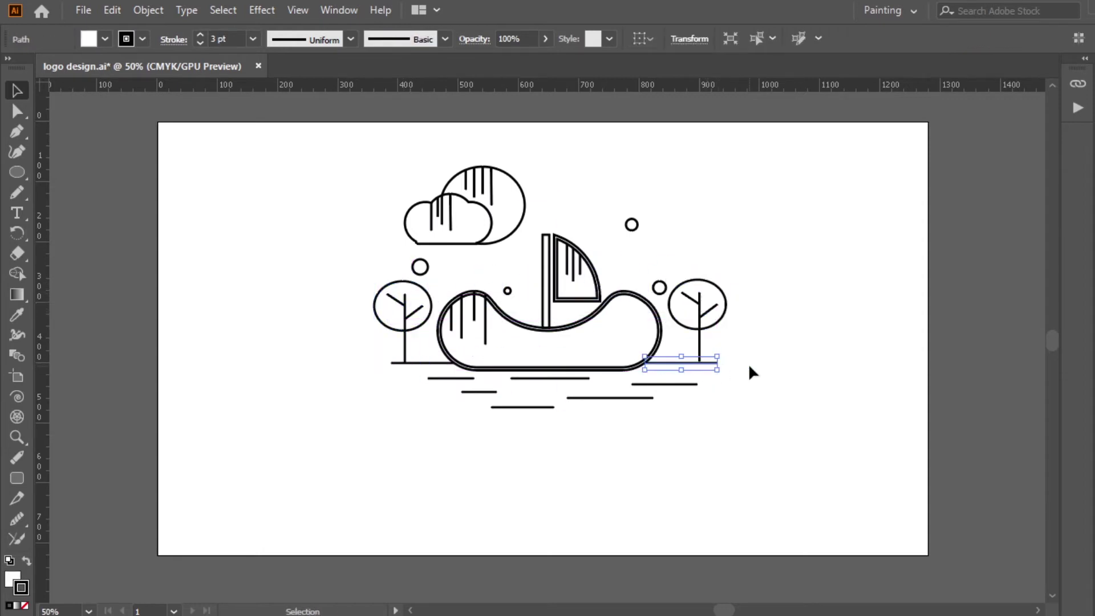
pyautogui.click(749, 366)
# Duplicate the rightmost ripple line and place the copy below the other ripple lines
pyautogui.moveTo(657, 385); pyautogui.dragTo(619, 418)
pyautogui.click(719, 408)
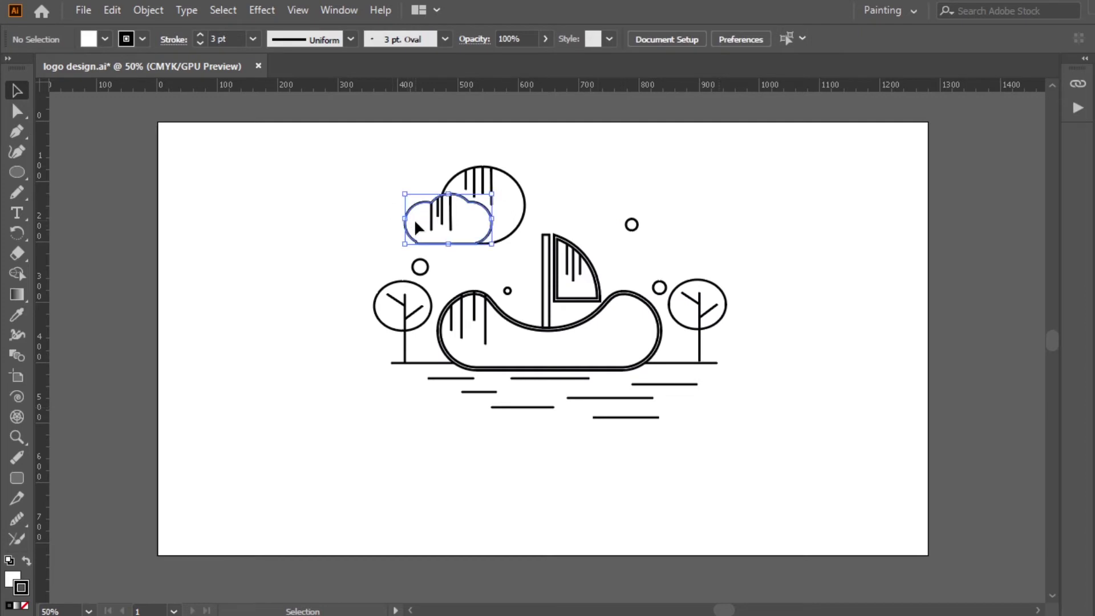
# Place a copy of the cloud outline, scaled to about 70%, above the sail and shift the lowest ripple line farther down and left
pyautogui.moveTo(415, 224); pyautogui.dragTo(572, 171)
pyautogui.click(715, 166)
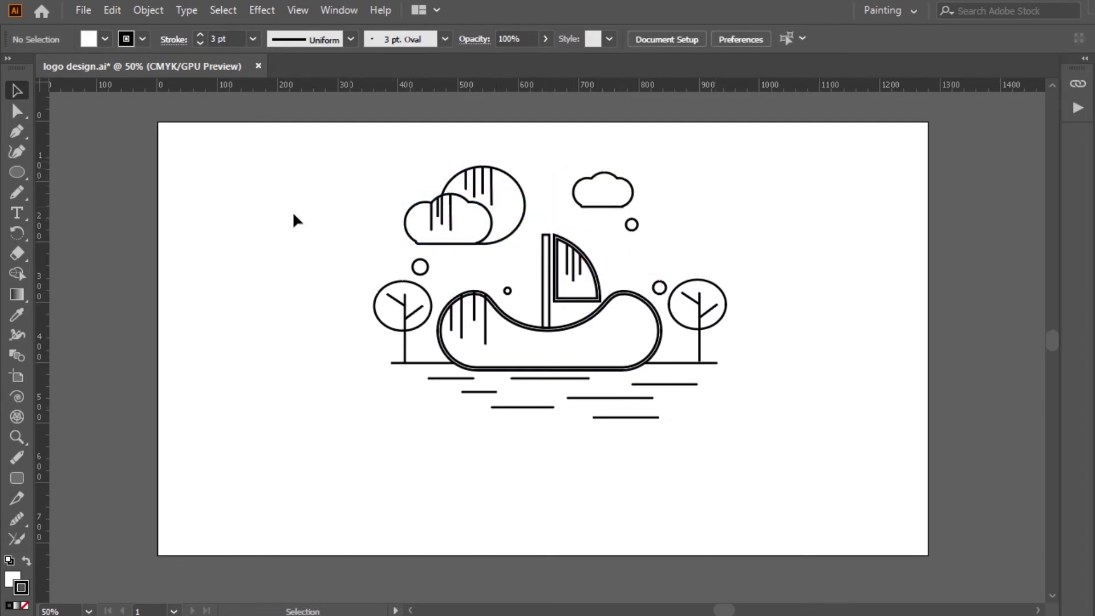
pyautogui.moveTo(628, 417)
pyautogui.mouseDown()
pyautogui.moveTo(577, 428)
pyautogui.moveTo(614, 421)
pyautogui.mouseUp()
# Draw a small V-shaped bird with the Curvature tool and scatter copies of it around the sail, sun and clouds
pyautogui.click(17, 157)
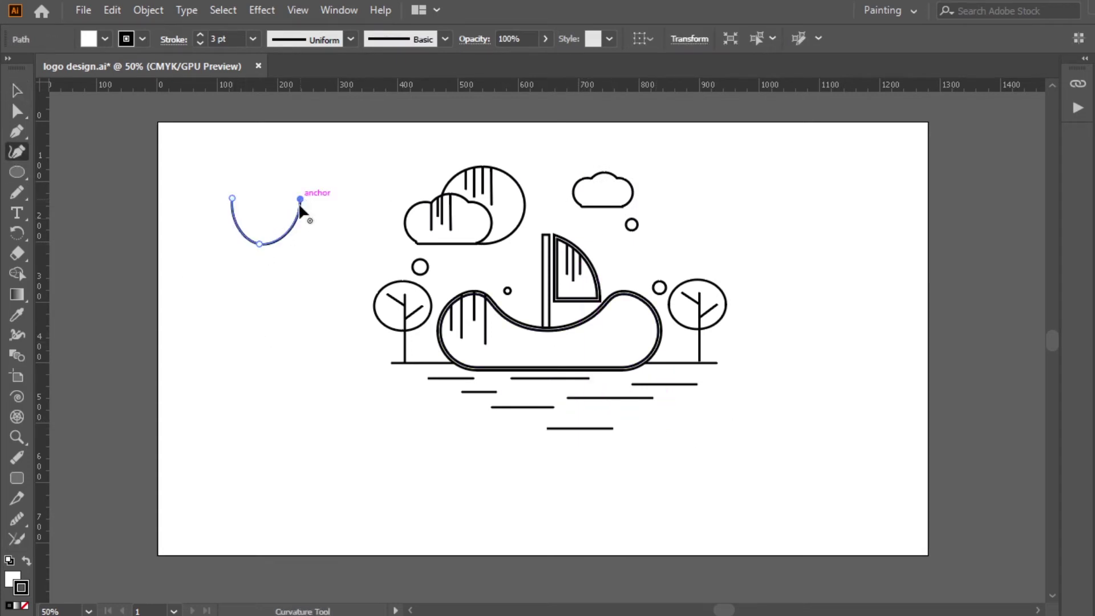
pyautogui.moveTo(292, 221); pyautogui.dragTo(482, 267)
pyautogui.click(7, 92)
pyautogui.moveTo(251, 206); pyautogui.dragTo(664, 249)
pyautogui.click(640, 264)
pyautogui.keyDown('alt'); pyautogui.moveTo(666, 244); pyautogui.dragTo(602, 225); pyautogui.keyUp('alt')
pyautogui.moveTo(549, 198); pyautogui.dragTo(549, 198)
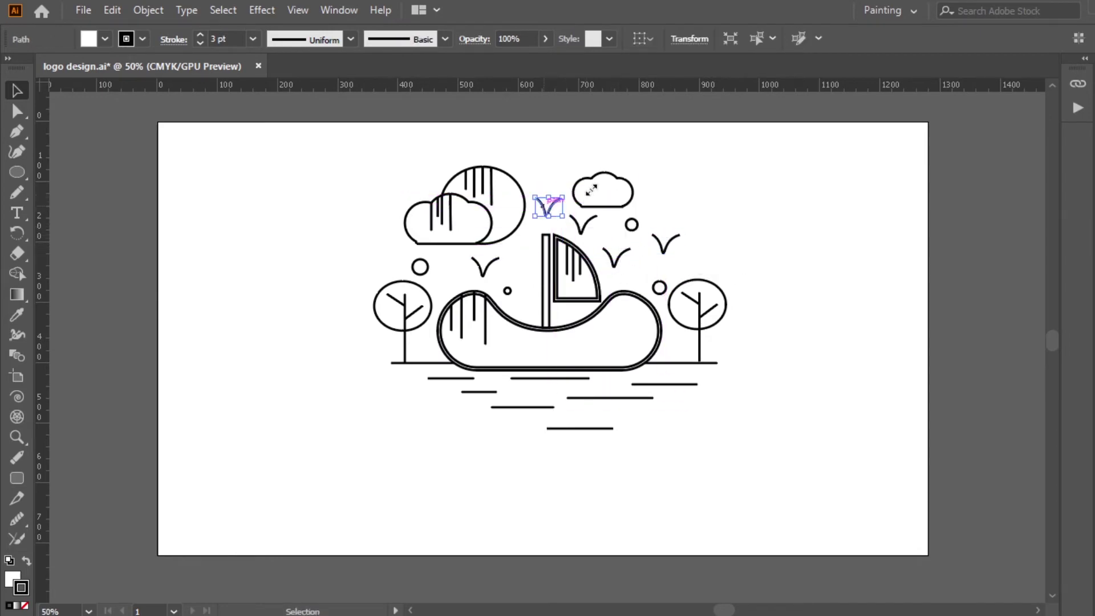
# Draw a small square beside the artwork and round two opposite corners fully to form a leaf-shaped fish body
pyautogui.click(816, 180)
pyautogui.moveTo(11, 162); pyautogui.dragTo(86, 171)
pyautogui.moveTo(767, 217); pyautogui.dragTo(808, 257)
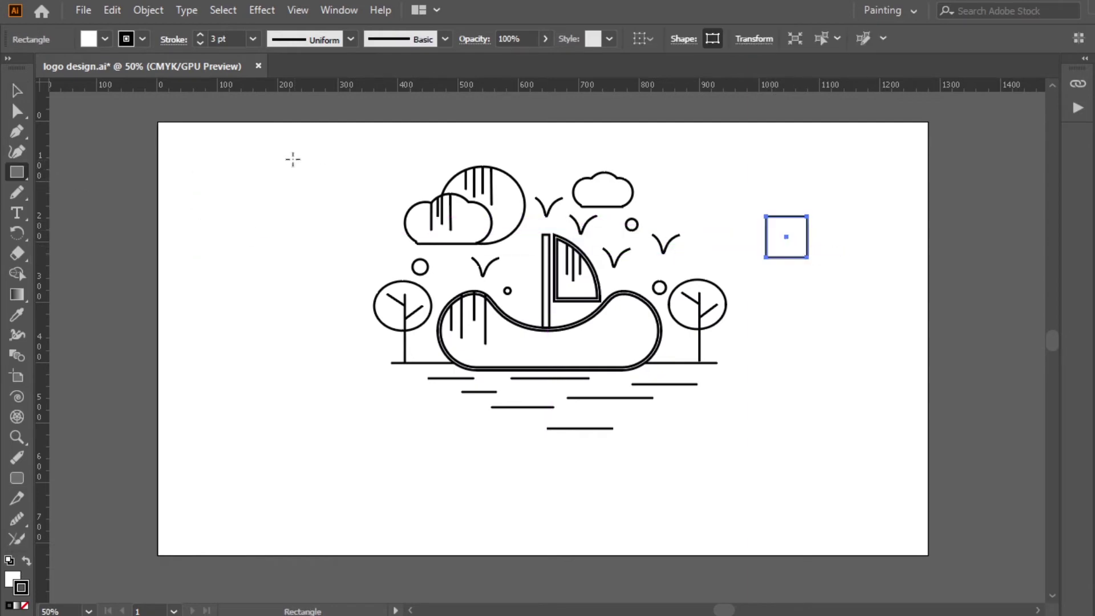
pyautogui.press('v')
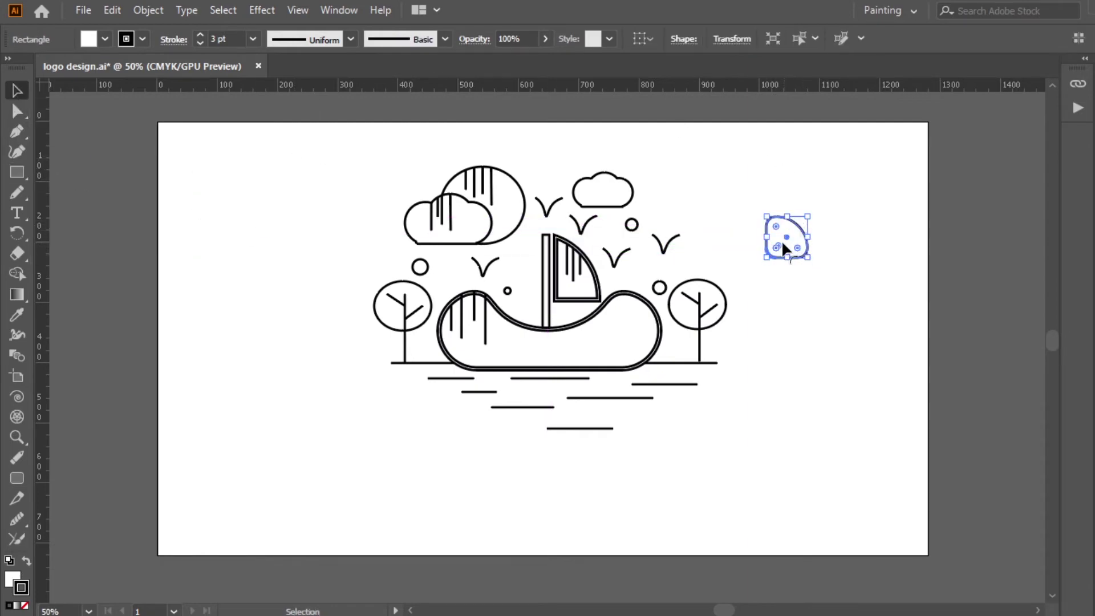
pyautogui.moveTo(778, 245); pyautogui.dragTo(812, 245)
pyautogui.click(830, 247)
# Draw a closed four-point fish tail with the Pen tool, overlapping the pointed end of the leaf shape
pyautogui.click(17, 132)
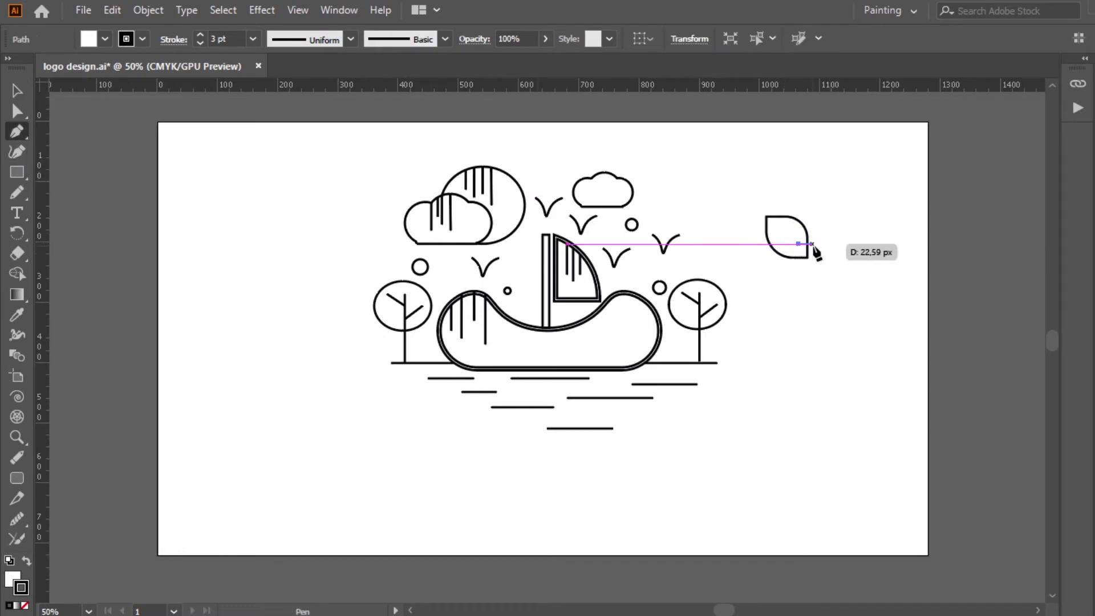
pyautogui.click(831, 255)
pyautogui.click(816, 260)
pyautogui.click(807, 276)
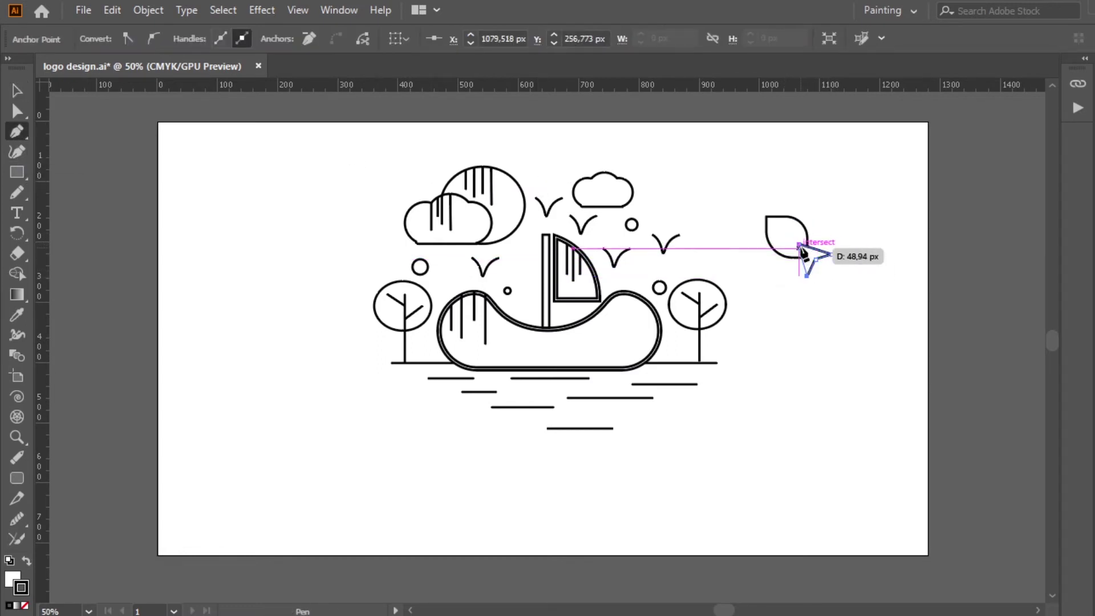
pyautogui.click(799, 245)
# Place the fish body and tail among the ripples below the hull and unite them into one shape
pyautogui.click(17, 91)
pyautogui.moveTo(747, 198); pyautogui.dragTo(563, 380)
pyautogui.click(1094, 300)
pyautogui.click(913, 321)
pyautogui.click(513, 307)
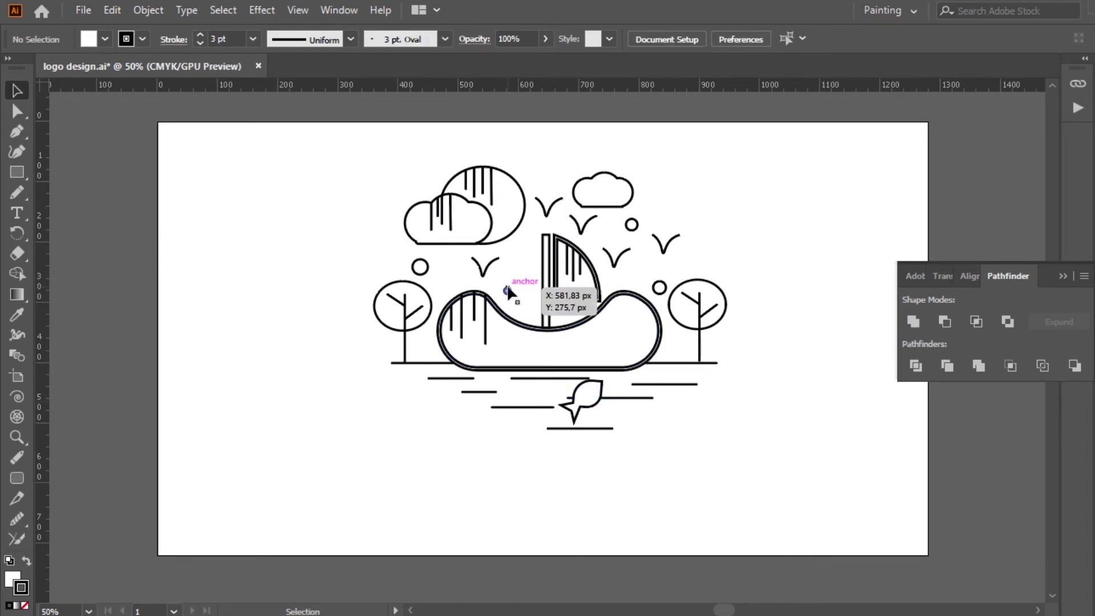
# Shift the ripple lines on both sides of the fish outward to clear space around it
pyautogui.moveTo(630, 397); pyautogui.dragTo(672, 398)
pyautogui.click(481, 426)
pyautogui.moveTo(537, 408); pyautogui.dragTo(524, 380)
# Place three copies of the smallest circle beside the fish as bubbles
pyautogui.click(509, 304)
pyautogui.moveTo(507, 291); pyautogui.dragTo(542, 394)
pyautogui.click(559, 401)
pyautogui.click(659, 425)
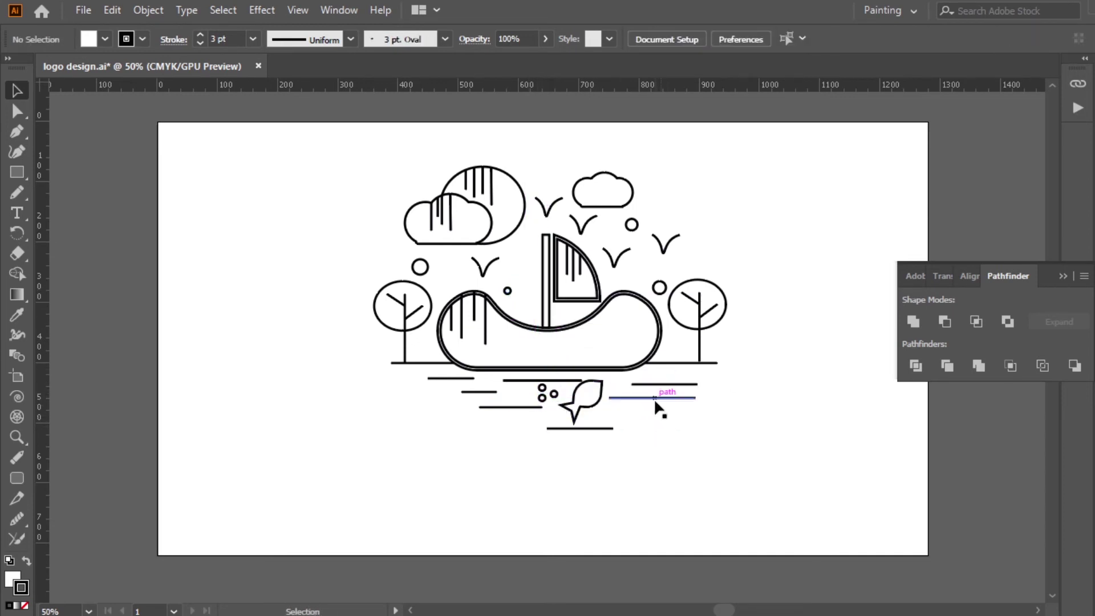
# Nudge the ripple lines on both sides of the fish to even out their spacing
pyautogui.click(662, 402)
pyautogui.moveTo(472, 393); pyautogui.dragTo(465, 393)
pyautogui.moveTo(507, 407); pyautogui.dragTo(507, 414)
pyautogui.click(686, 456)
pyautogui.click(1063, 276)
# Apply Offset Path to the fish to give it a double outline
pyautogui.click(578, 399)
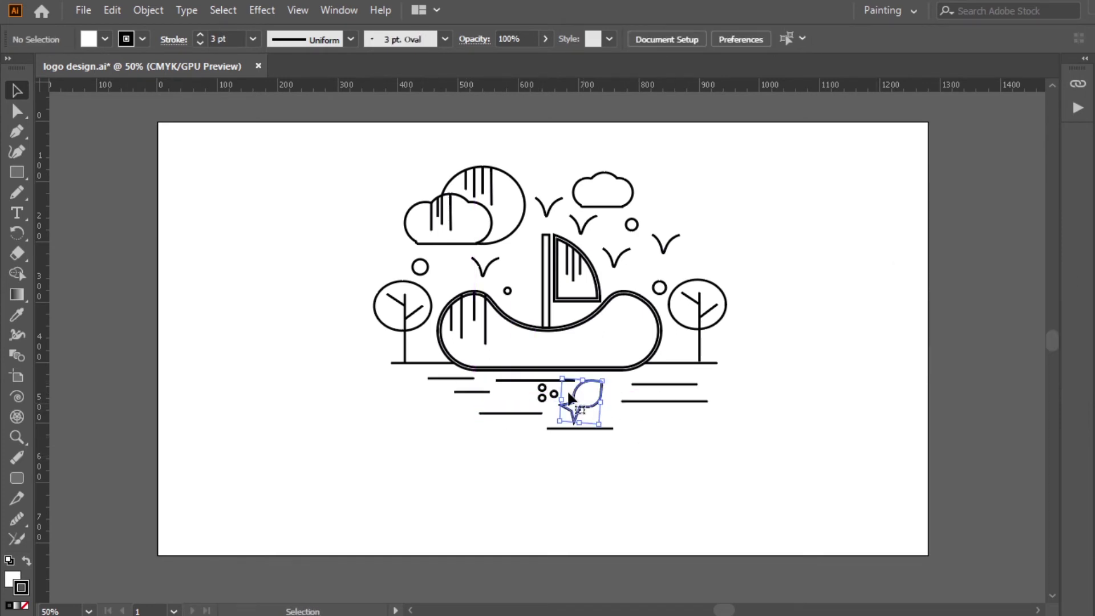
pyautogui.click(148, 10)
pyautogui.moveTo(284, 421)
pyautogui.click(537, 469)
pyautogui.click(573, 359)
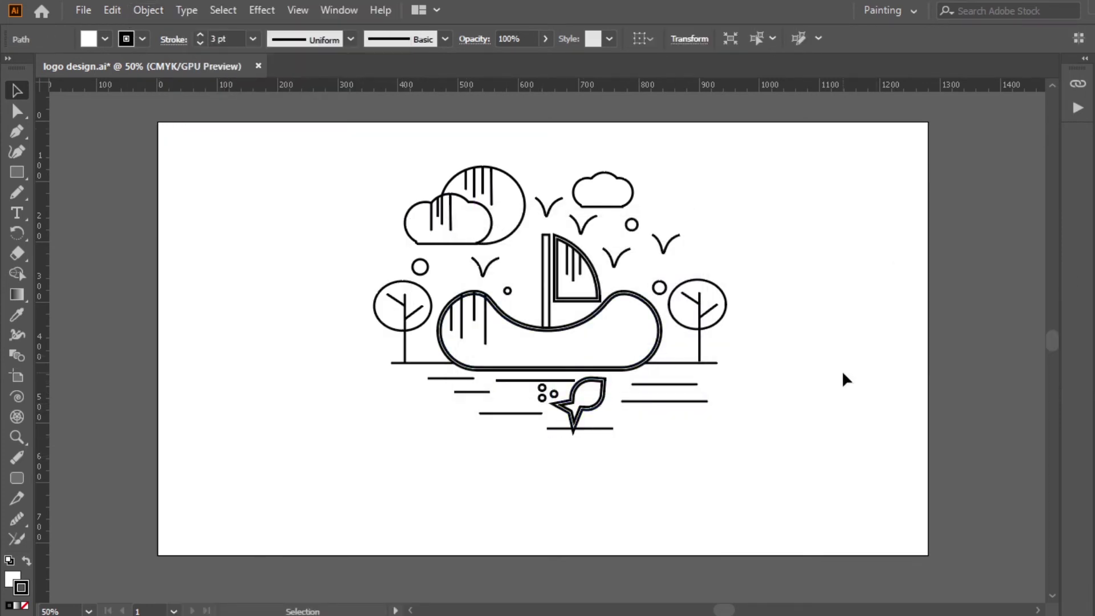
pyautogui.click(842, 371)
# Move the lowest ripple line up and to the right of the fish's tail
pyautogui.moveTo(604, 428); pyautogui.dragTo(673, 405)
pyautogui.click(706, 427)
pyautogui.click(725, 412)
# Draw a horizontal line about 451 px long below the ripples with the Pen tool and extend its left end outward
pyautogui.click(17, 130)
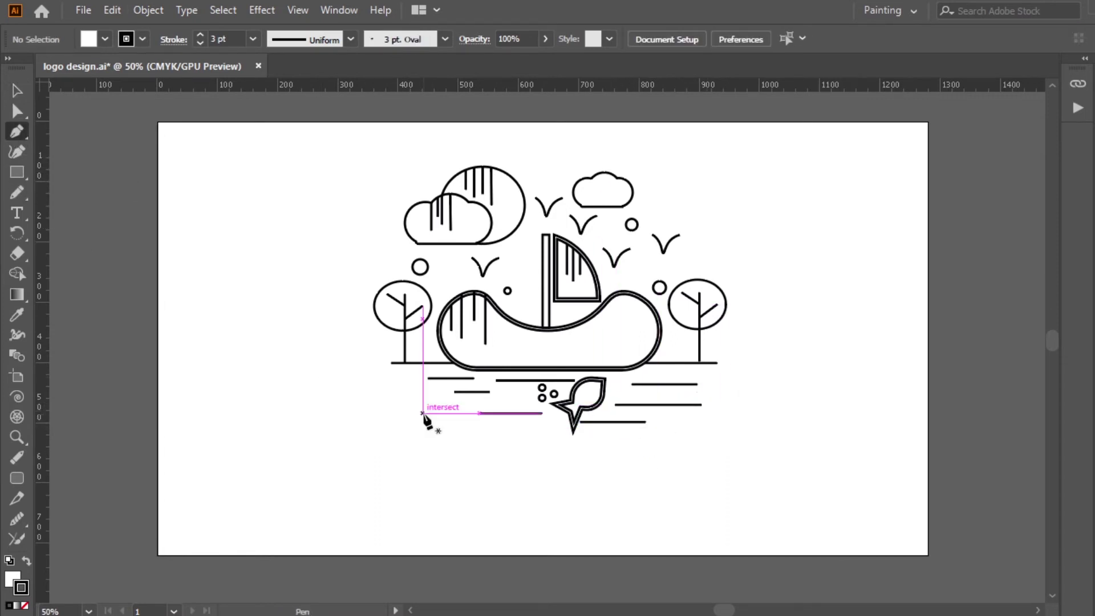
pyautogui.click(427, 446)
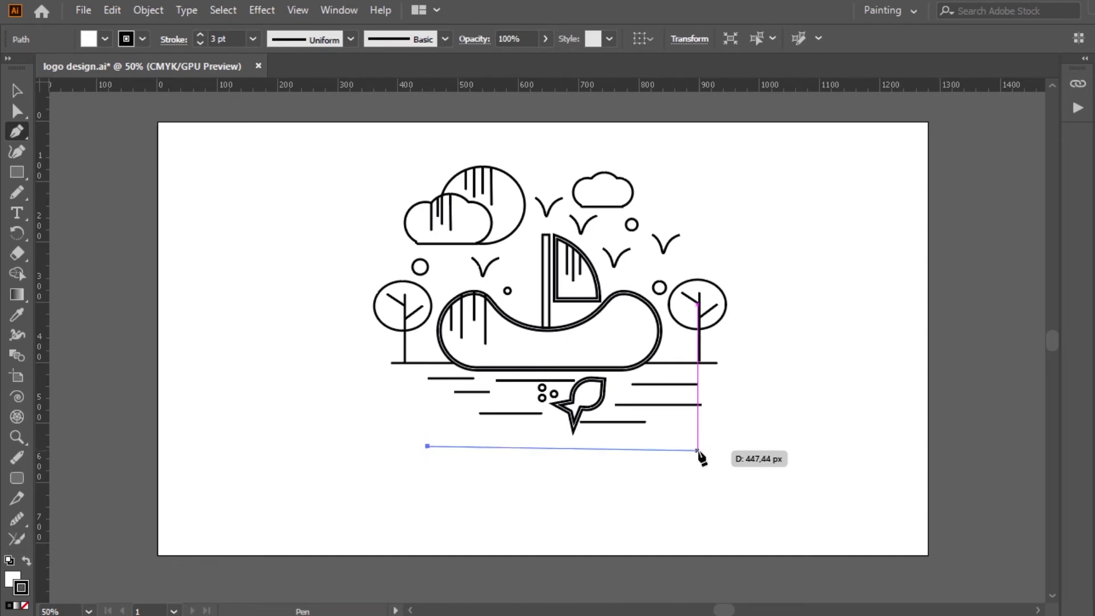
pyautogui.click(700, 446)
pyautogui.click(427, 447)
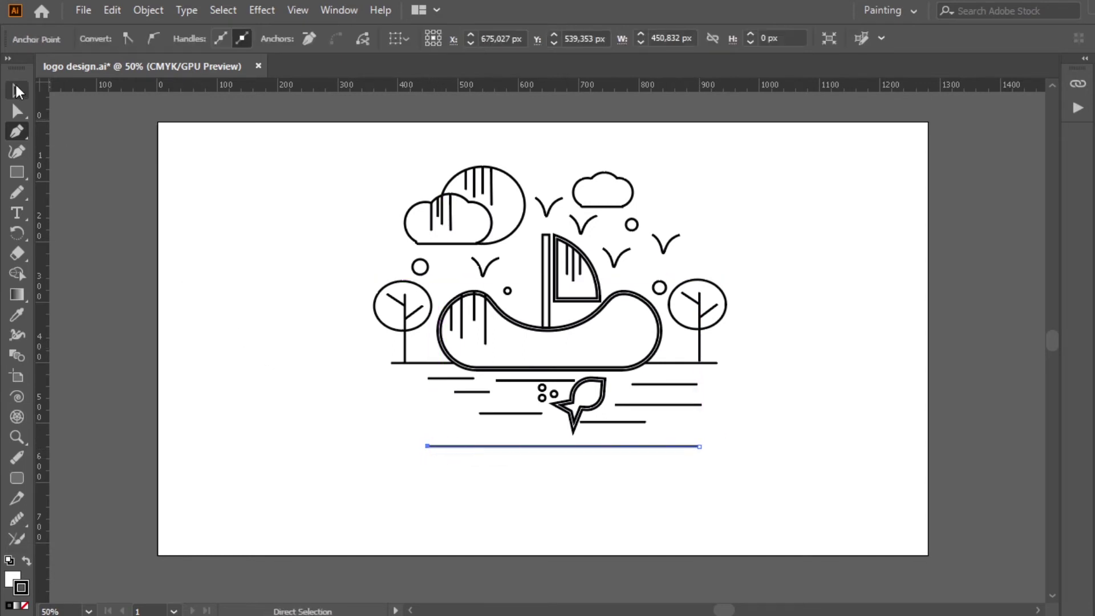
pyautogui.click(17, 90)
pyautogui.click(244, 241)
pyautogui.click(430, 447)
pyautogui.moveTo(428, 447); pyautogui.dragTo(404, 446)
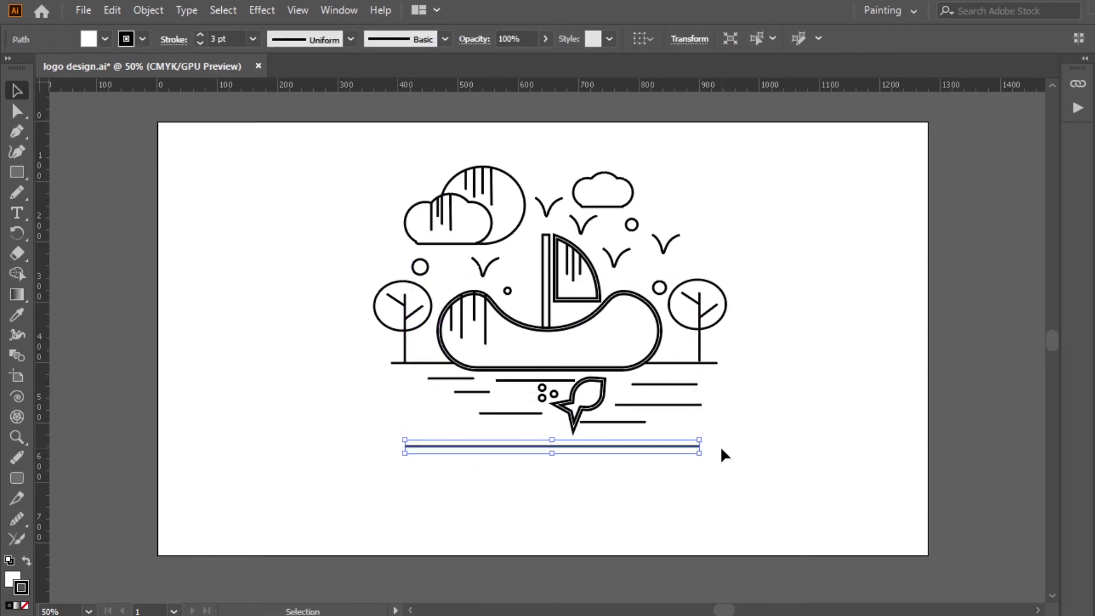
pyautogui.click(724, 453)
# Add the text "RIVER PICNIC" at about 65 pt below the long line
pyautogui.press('t')
pyautogui.click(423, 446)
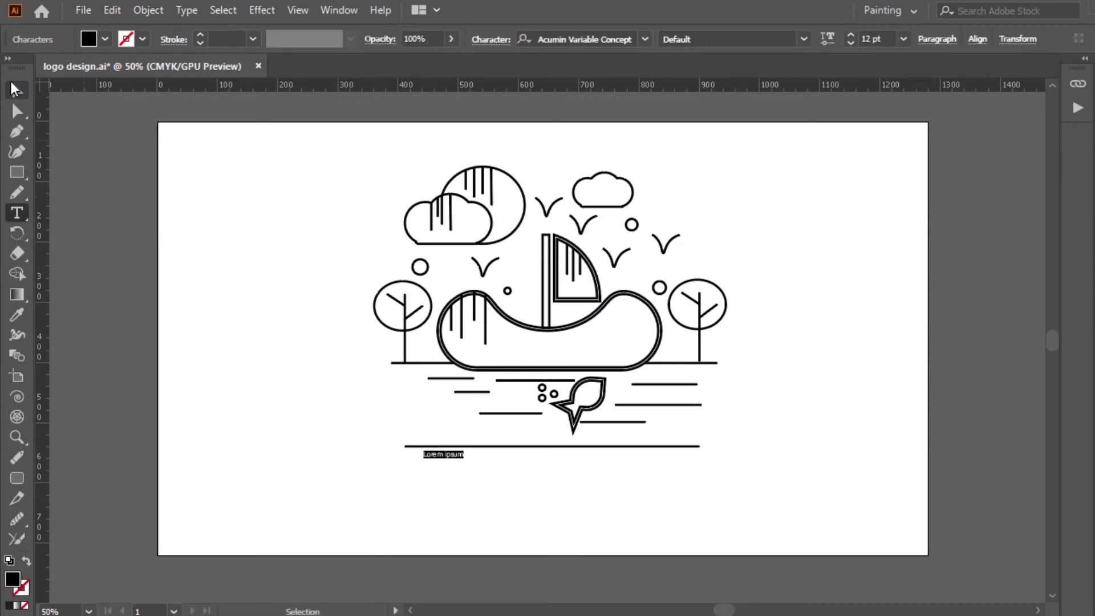
pyautogui.press('Escape')
pyautogui.moveTo(466, 458); pyautogui.dragTo(699, 523)
pyautogui.press('t')
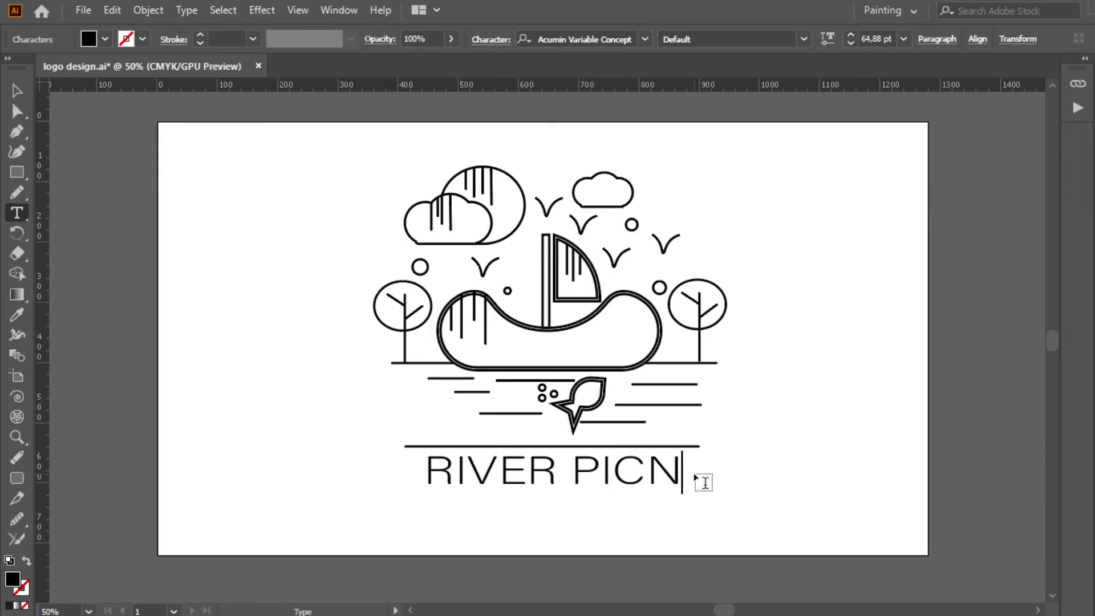
pyautogui.press('Escape')
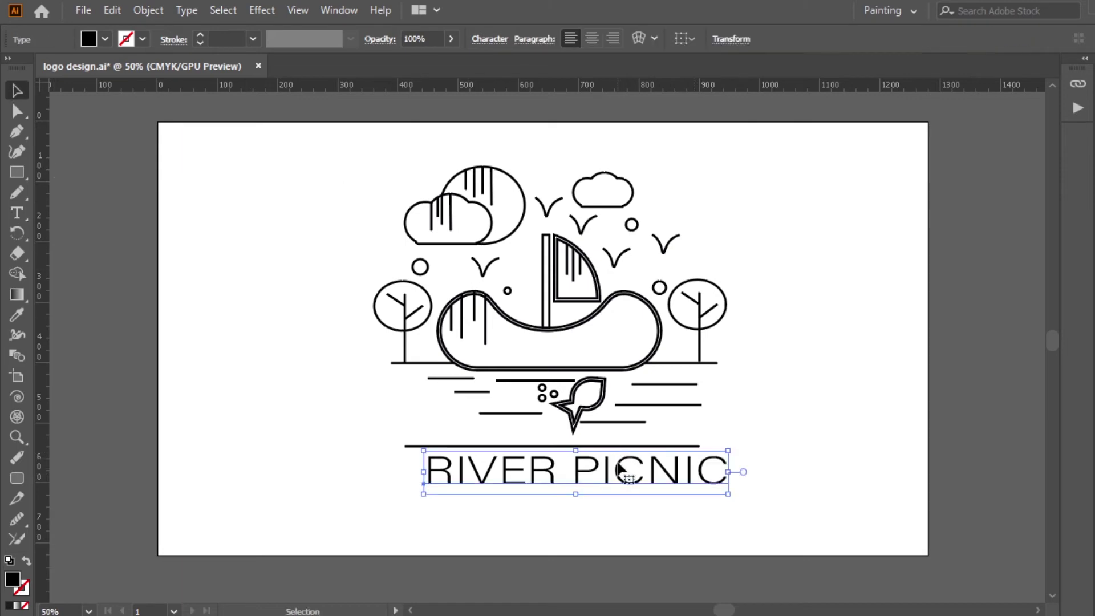
# Align the text with the left end of the long line and narrow it to the line's length
pyautogui.moveTo(625, 471); pyautogui.dragTo(602, 471)
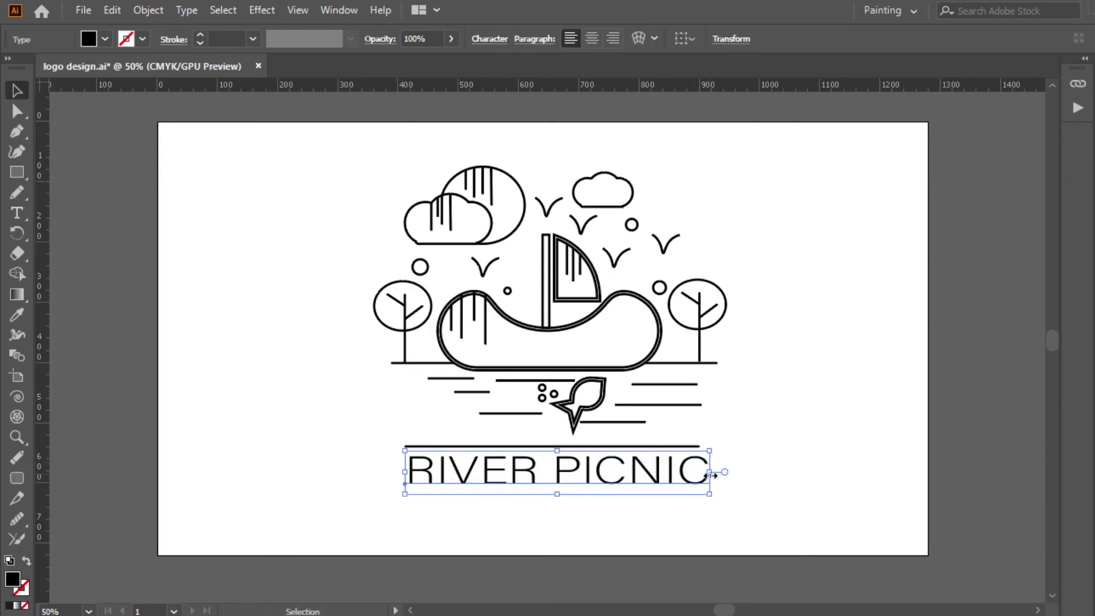
pyautogui.moveTo(710, 472); pyautogui.dragTo(701, 476)
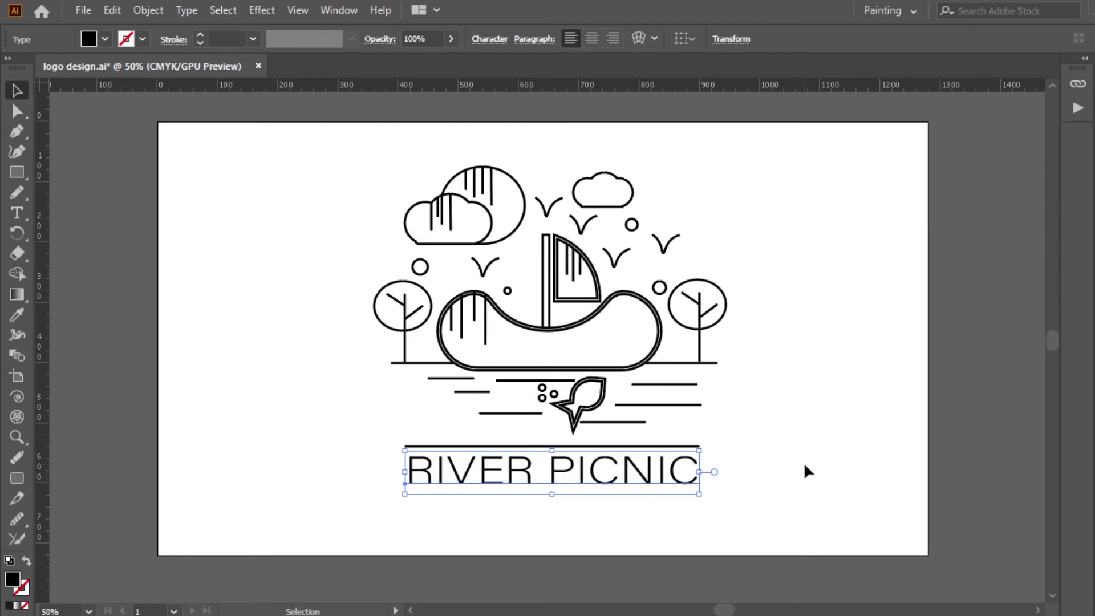
pyautogui.click(804, 462)
# Adjust the text and the long line above it to refine the spacing between them
pyautogui.click(678, 484)
pyautogui.moveTo(552, 495); pyautogui.dragTo(552, 494)
pyautogui.click(713, 500)
pyautogui.moveTo(671, 447); pyautogui.dragTo(678, 450)
pyautogui.click(737, 452)
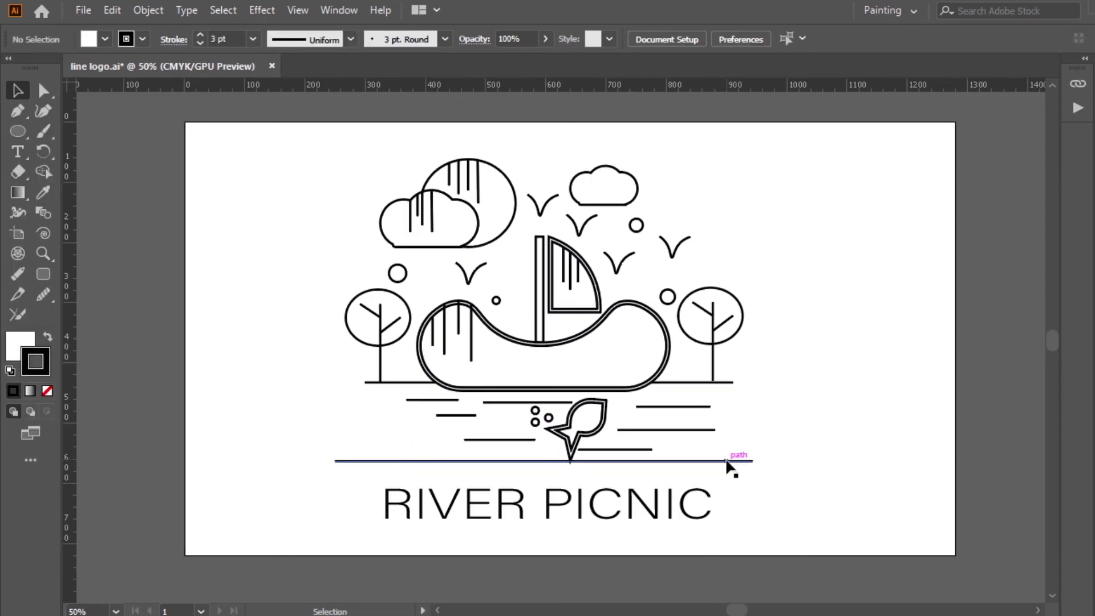
# Scale the whole artwork down proportionally and shift it toward the centre of the artboard
pyautogui.click(732, 463)
pyautogui.hotkey('ctrl', 'a')
pyautogui.moveTo(765, 533); pyautogui.dragTo(717, 479)
pyautogui.click(308, 170)
pyautogui.hotkey('ctrl', 'a')
pyautogui.moveTo(522, 271); pyautogui.dragTo(560, 274)
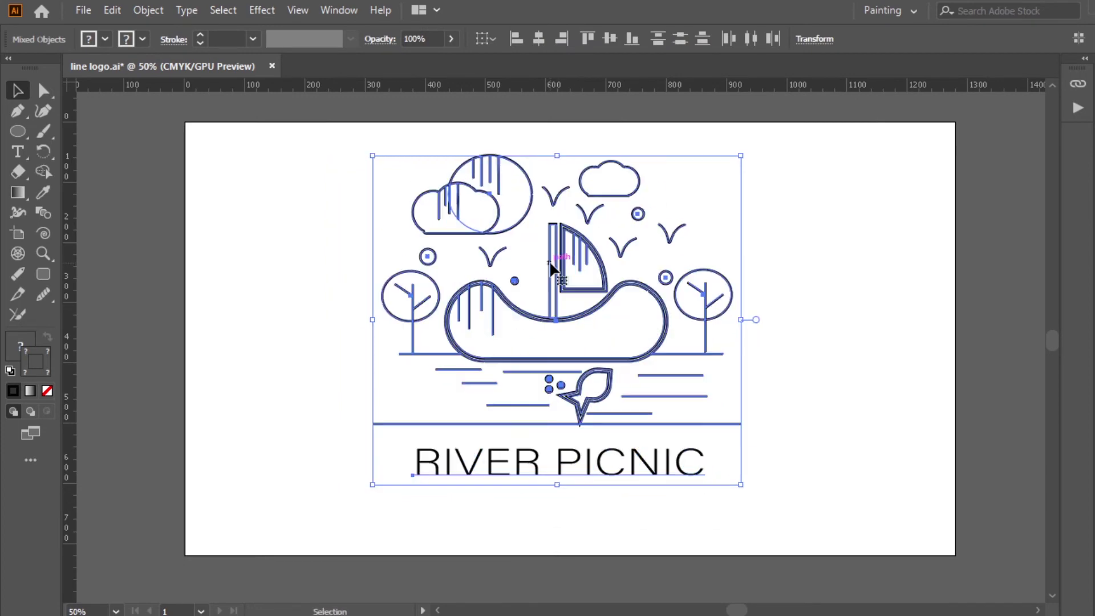
pyautogui.click(815, 274)
# Draw an ellipse of about 752 by 676 px with no fill and position it around the logo
pyautogui.click(18, 131)
pyautogui.click(105, 39)
pyautogui.click(10, 69)
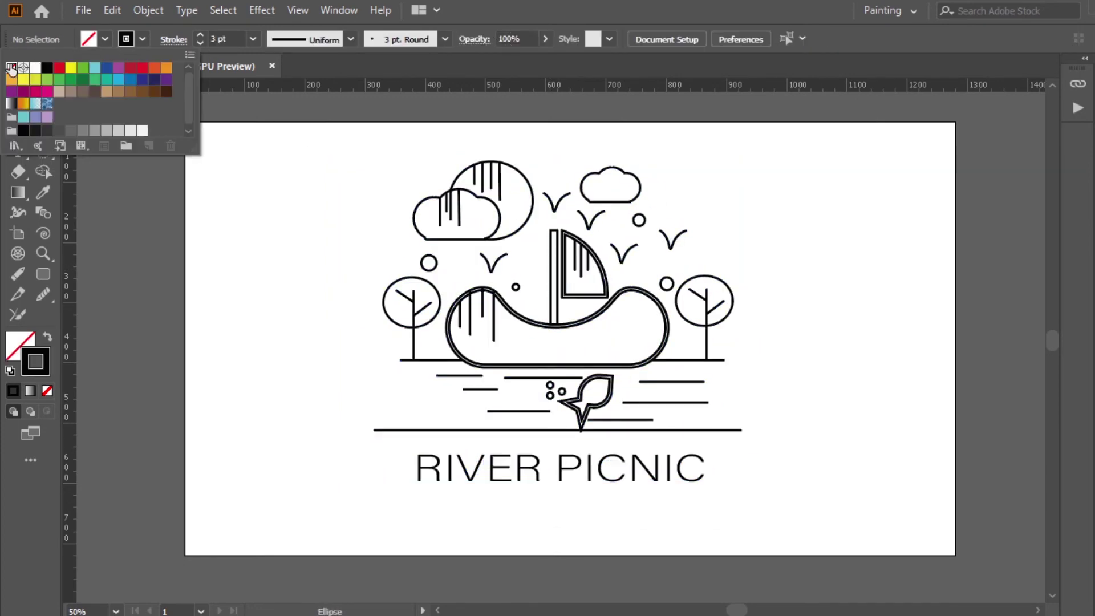
pyautogui.moveTo(334, 189); pyautogui.dragTo(789, 595)
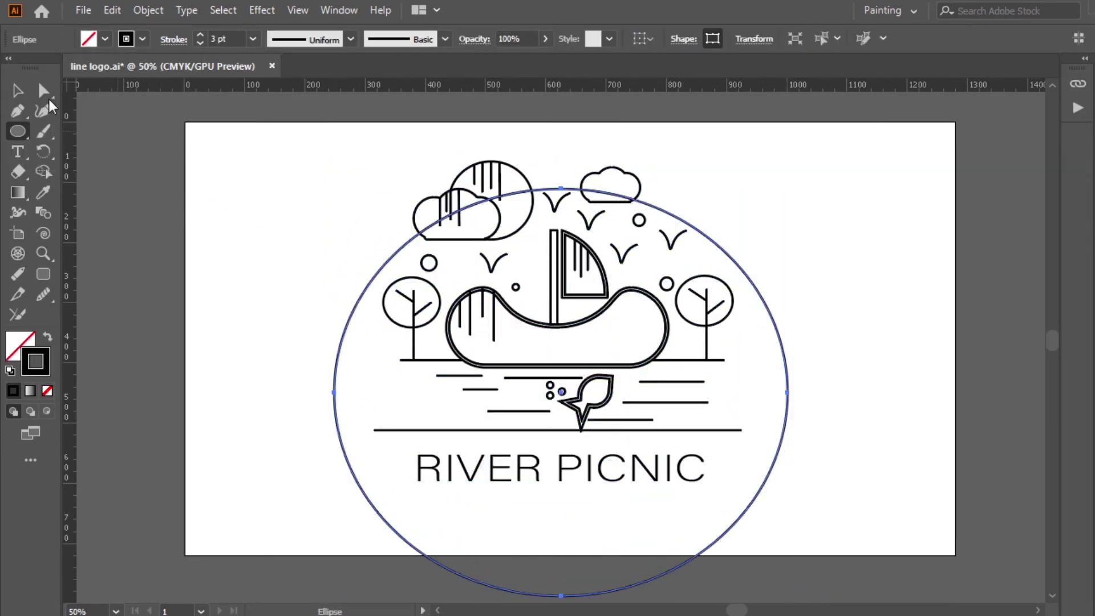
pyautogui.press('v')
pyautogui.moveTo(713, 245); pyautogui.dragTo(706, 206)
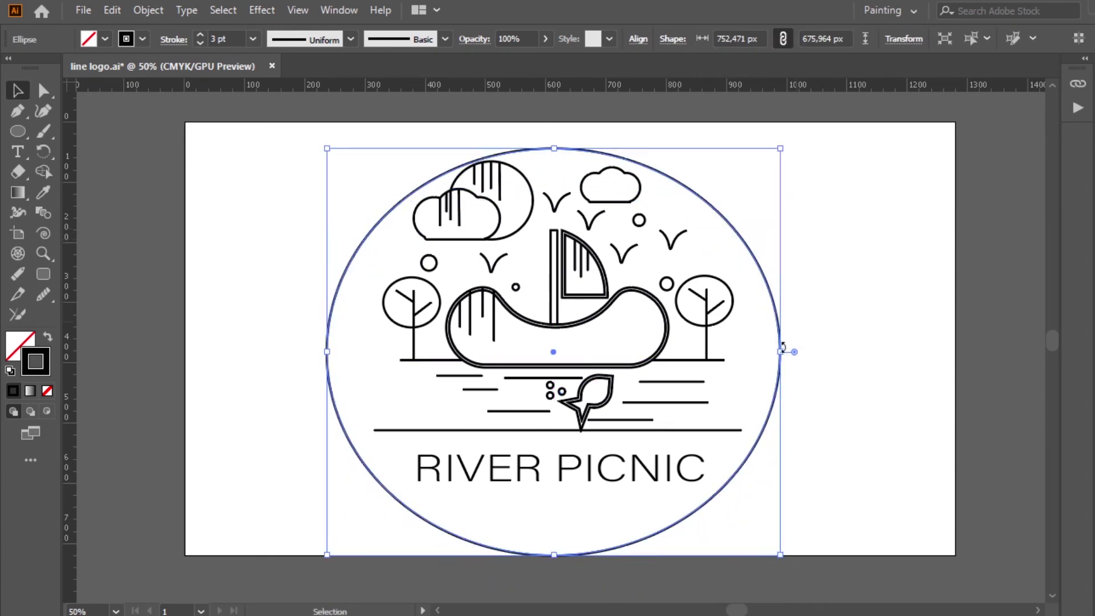
# Reduce the enclosing ellipse to about 689 by 639 px by pulling in its sides and lower edge
pyautogui.moveTo(781, 351); pyautogui.dragTo(759, 352)
pyautogui.moveTo(327, 352); pyautogui.dragTo(343, 352)
pyautogui.moveTo(551, 555); pyautogui.dragTo(551, 533)
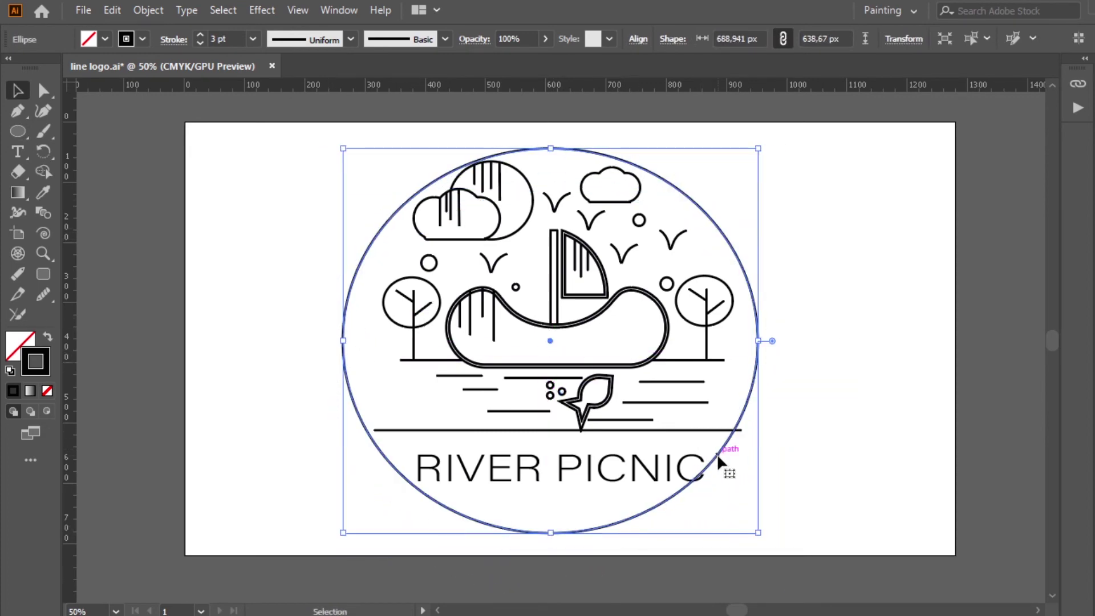
# Make the text slightly smaller and higher, and shift the enclosing ellipse up a little
pyautogui.click(675, 465)
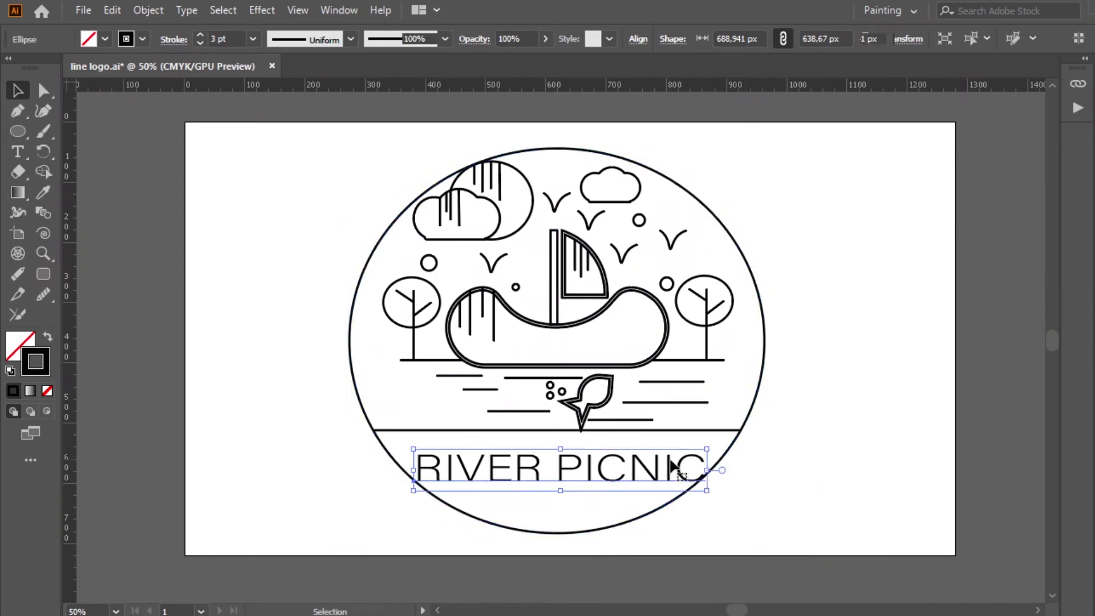
pyautogui.click(828, 448)
pyautogui.moveTo(714, 216); pyautogui.dragTo(715, 210)
# Shorten both ends of the long line above the text so that they meet the ellipse
pyautogui.click(728, 431)
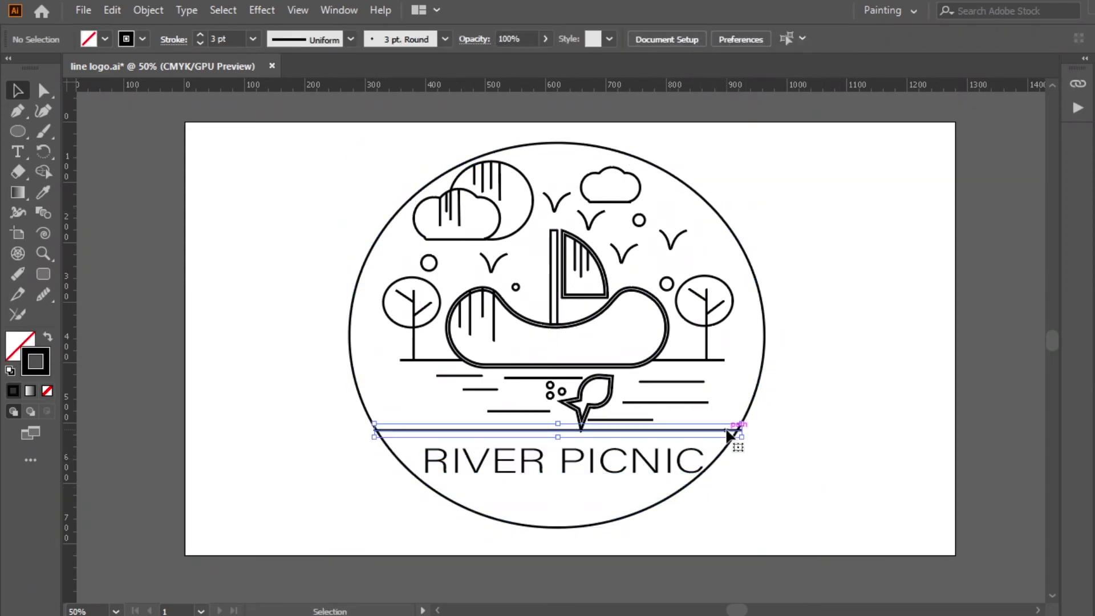
pyautogui.moveTo(742, 437); pyautogui.dragTo(738, 439)
pyautogui.click(368, 438)
pyautogui.click(380, 432)
pyautogui.moveTo(374, 437); pyautogui.dragTo(377, 429)
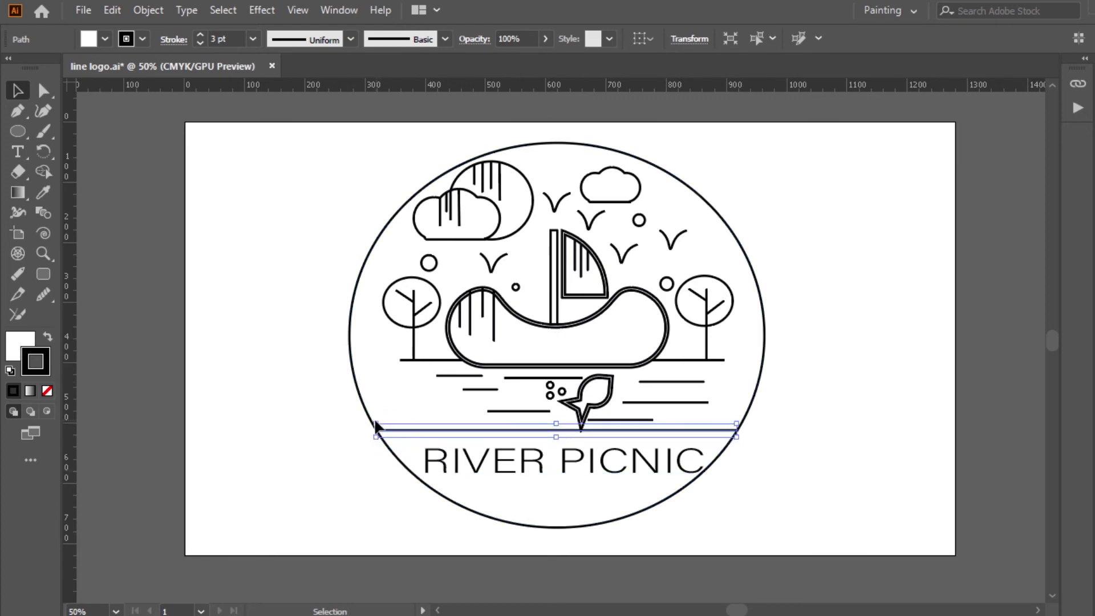
pyautogui.click(843, 475)
# Apply Offset Path to the enclosing ellipse to give it a double outline
pyautogui.click(762, 319)
pyautogui.click(149, 9)
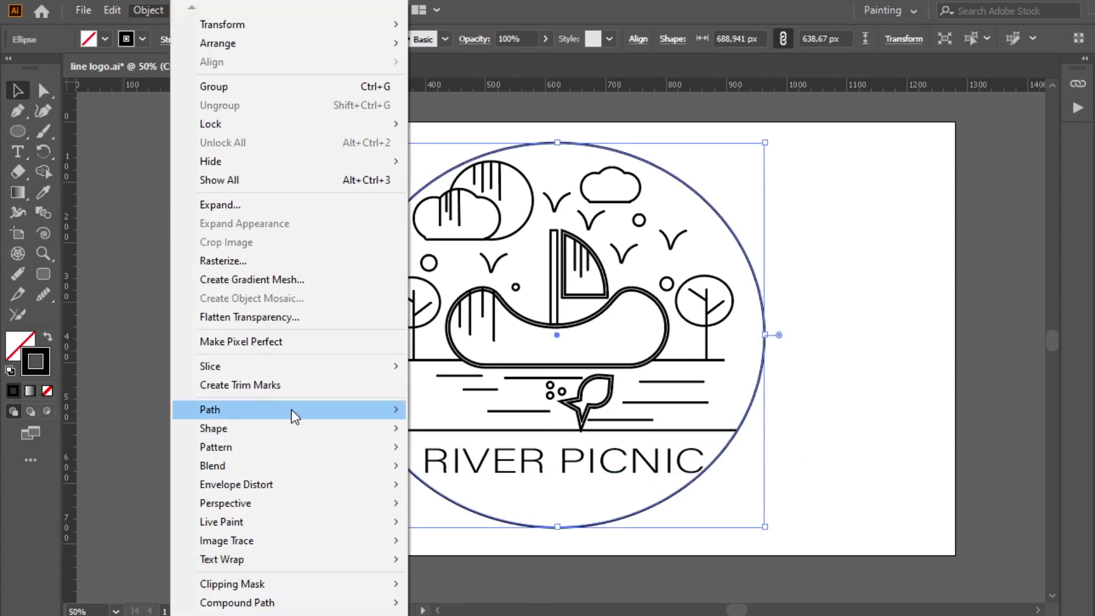
pyautogui.moveTo(291, 416)
pyautogui.click(656, 474)
pyautogui.click(576, 365)
pyautogui.click(836, 354)
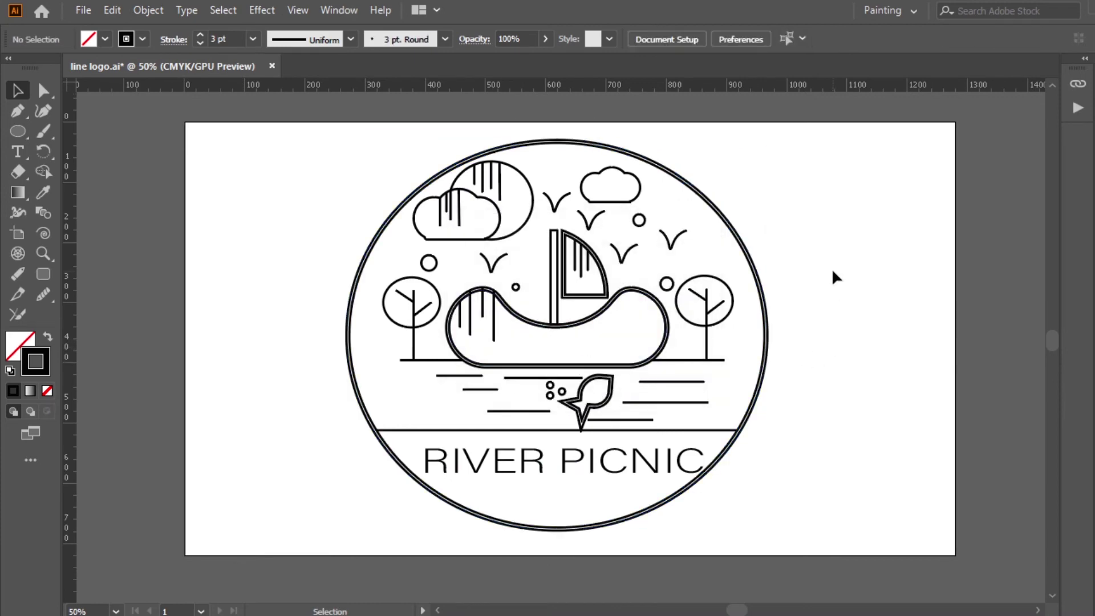
# Shift the text slightly left and move the fish slightly up among its bubbles
pyautogui.moveTo(637, 462); pyautogui.dragTo(629, 463)
pyautogui.click(816, 425)
pyautogui.click(612, 391)
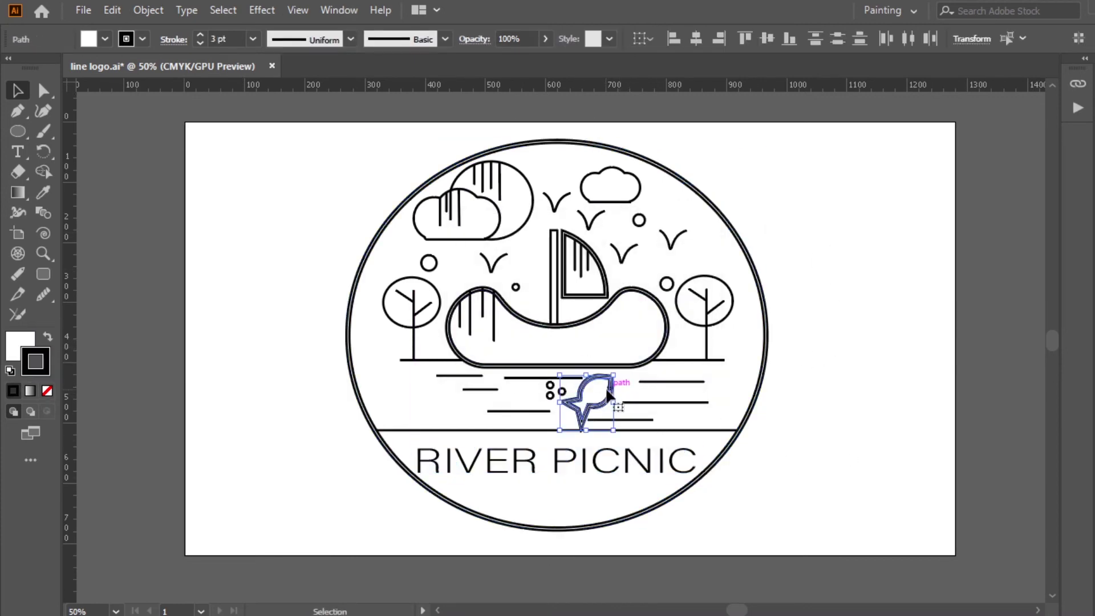
pyautogui.moveTo(612, 392); pyautogui.dragTo(564, 388)
pyautogui.click(839, 437)
# Shift the two ripple lines just below the left half of the hull slightly left
pyautogui.moveTo(446, 375); pyautogui.dragTo(432, 375)
pyautogui.click(824, 437)
pyautogui.moveTo(537, 377); pyautogui.dragTo(524, 379)
pyautogui.click(838, 431)
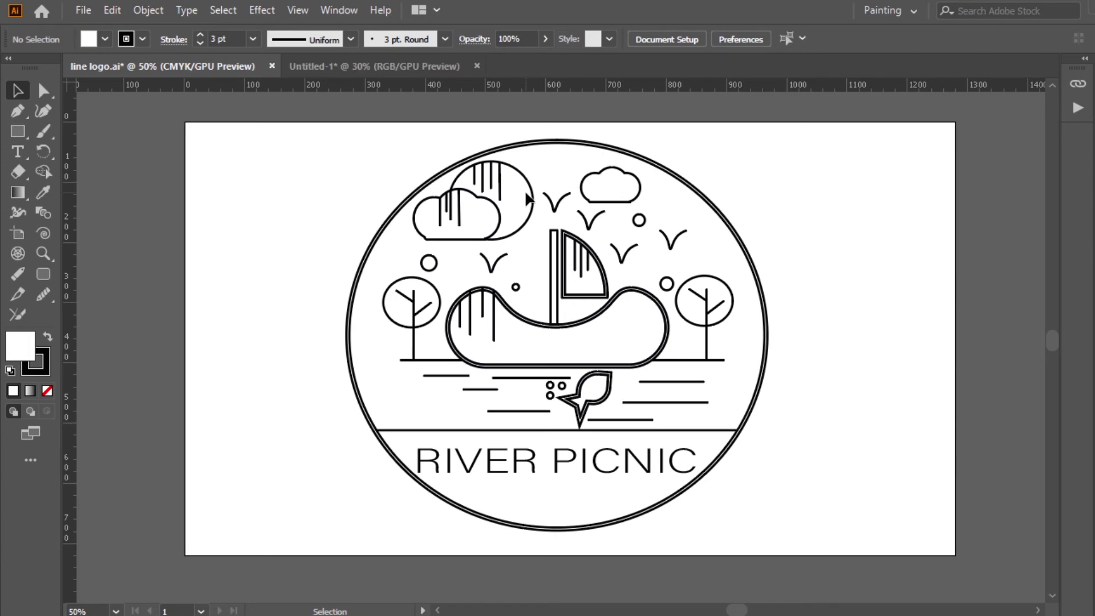
# Set the sun circle's fill to white
pyautogui.click(531, 197)
pyautogui.click(105, 40)
pyautogui.click(36, 67)
pyautogui.click(327, 183)
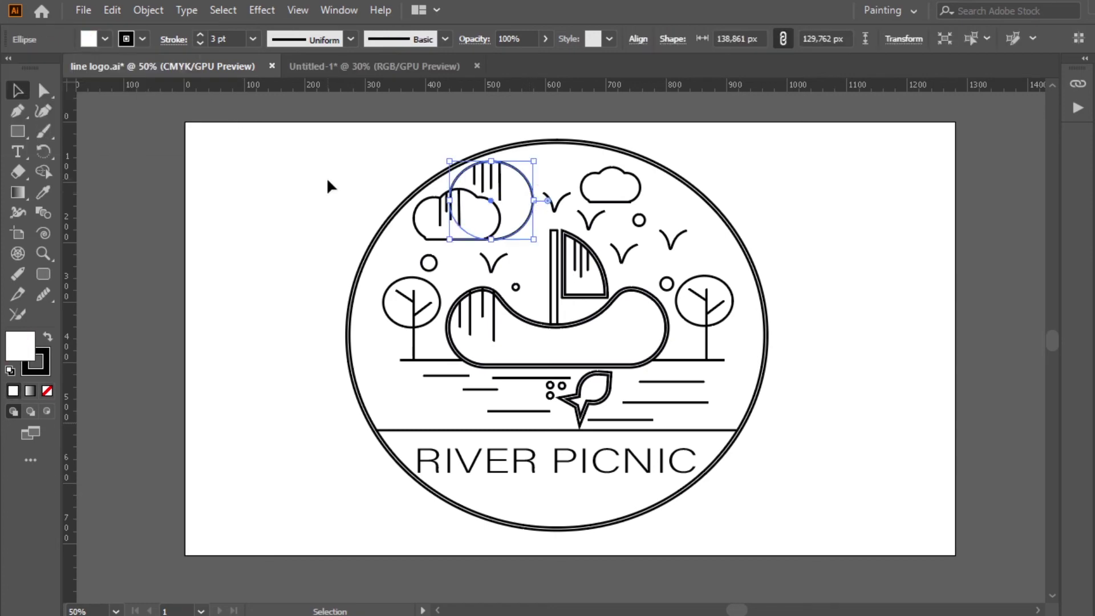
# Remove the fill from the sun circle and from the cloud overlapping it
pyautogui.click(519, 192)
pyautogui.click(105, 39)
pyautogui.click(11, 67)
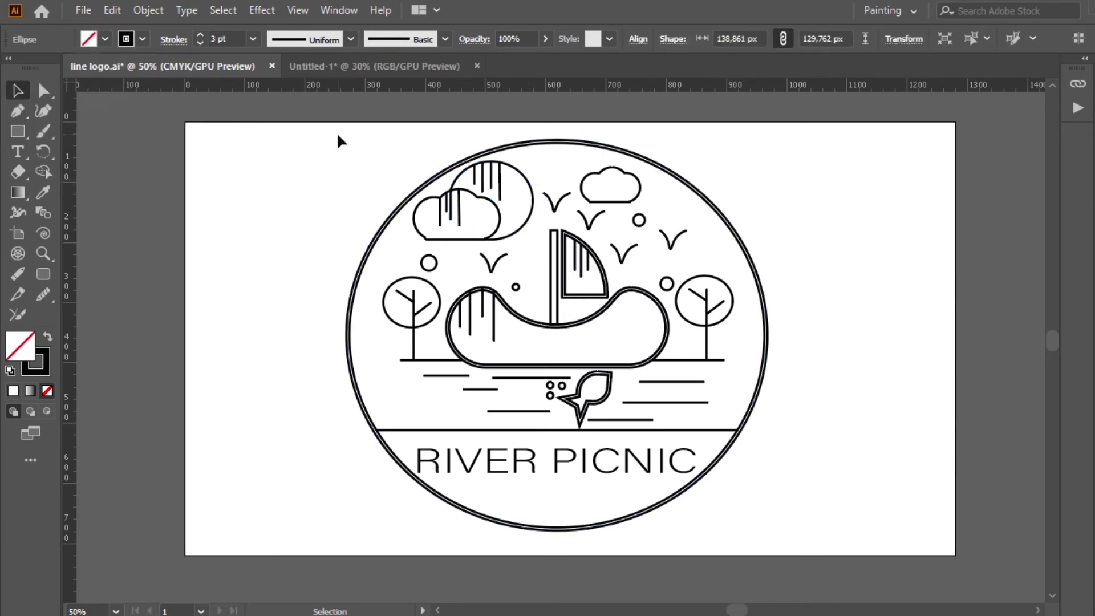
pyautogui.click(425, 223)
pyautogui.click(105, 38)
pyautogui.click(11, 69)
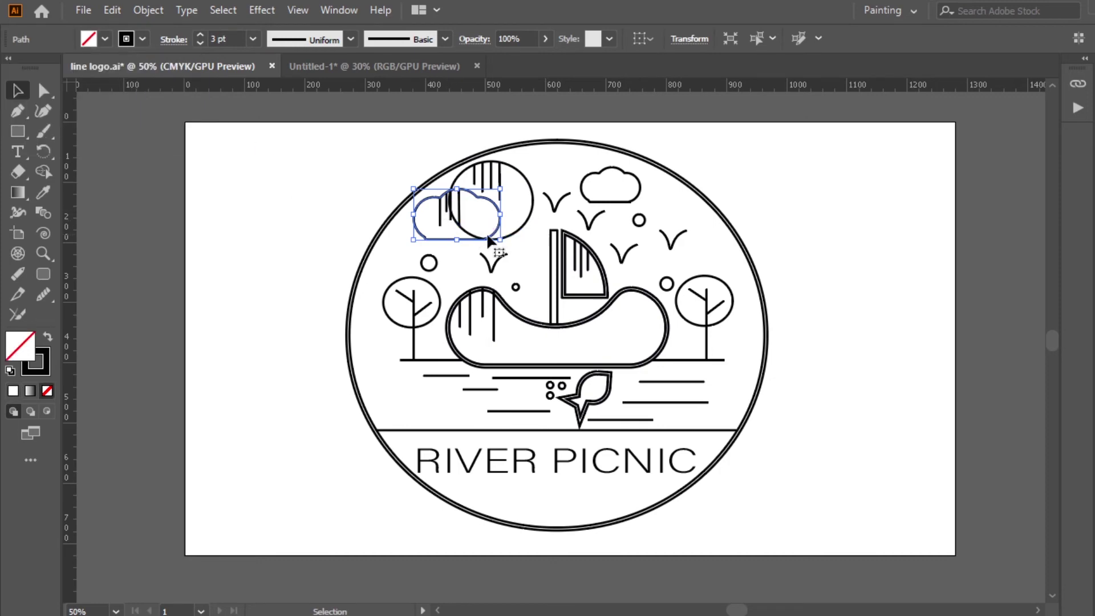
# Add anchor points where the sun circle crosses the cloud outline, and erase the circle's arc inside the cloud
pyautogui.click(325, 168)
pyautogui.click(86, 611)
pyautogui.write('100')
pyautogui.press('Return')
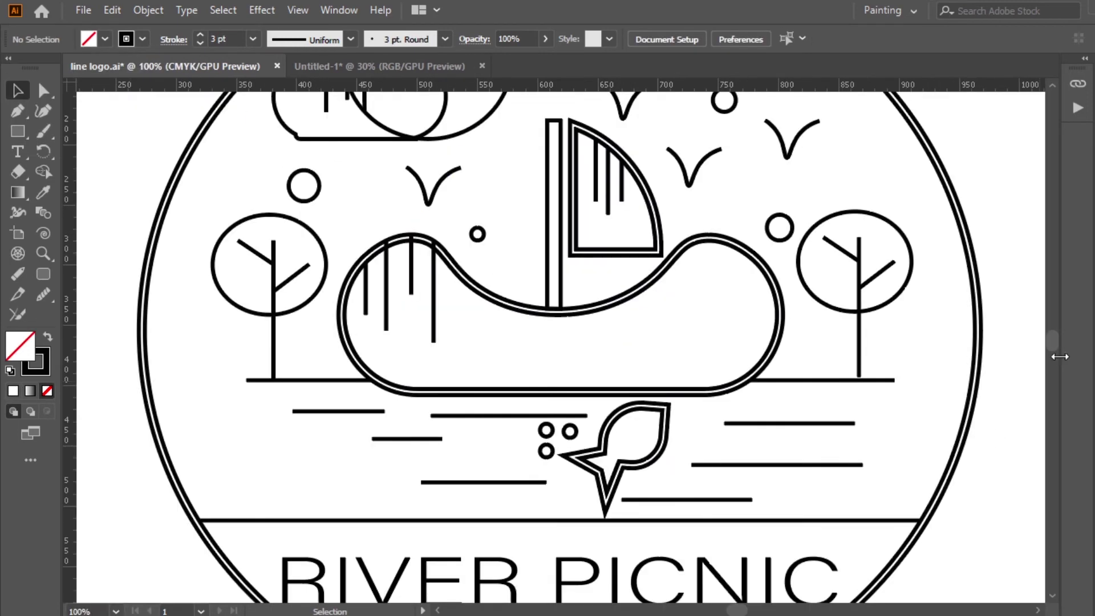
pyautogui.moveTo(1055, 349); pyautogui.dragTo(1056, 346)
pyautogui.click(510, 218)
pyautogui.click(44, 110)
pyautogui.click(422, 280)
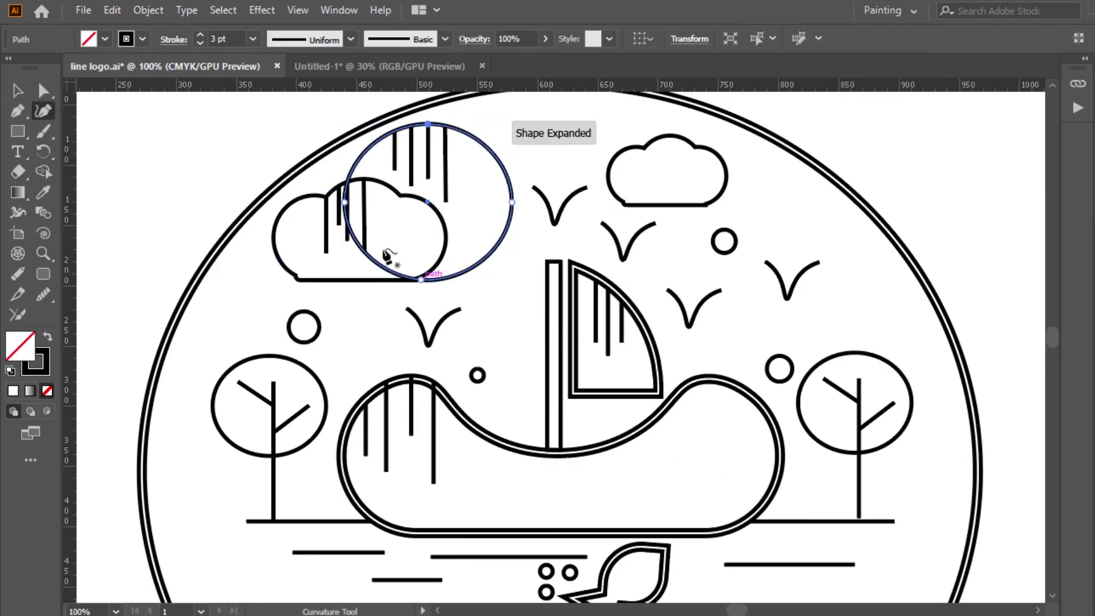
pyautogui.click(347, 182)
pyautogui.click(18, 274)
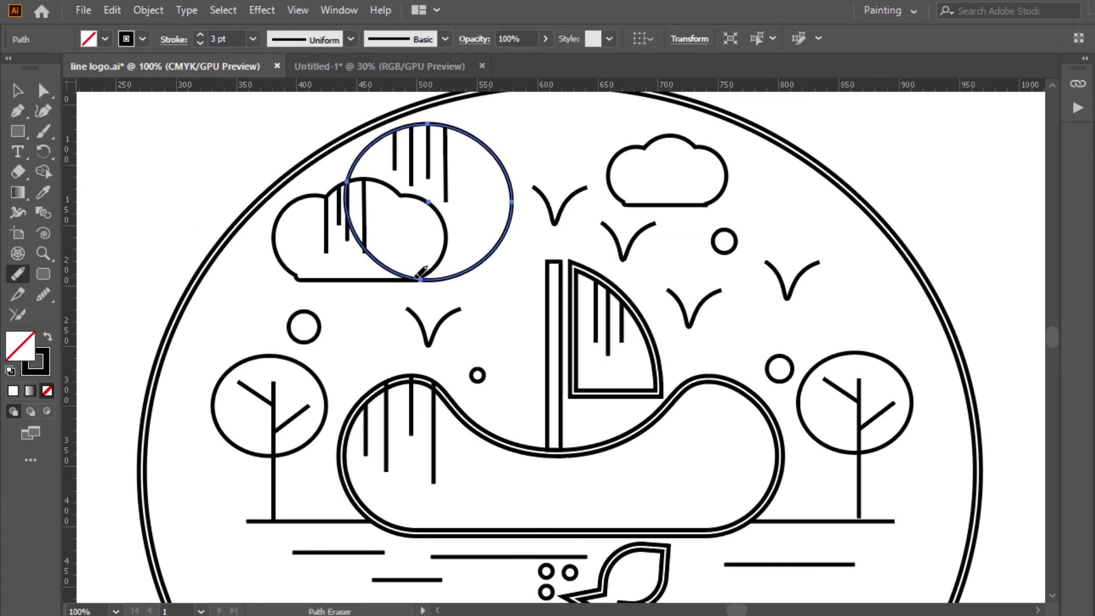
pyautogui.moveTo(359, 226); pyautogui.dragTo(349, 182)
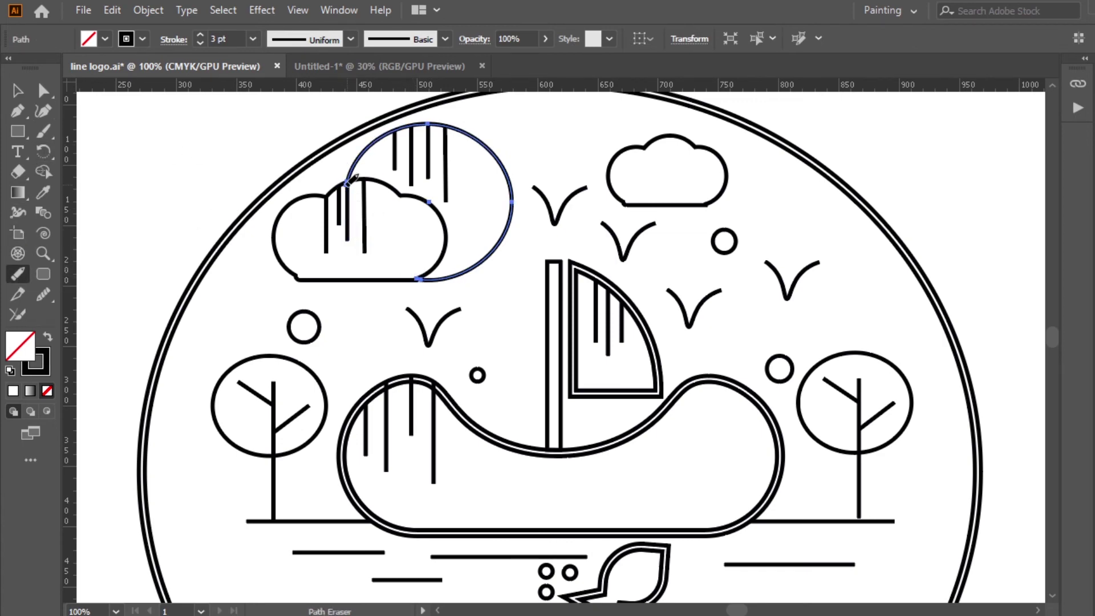
# Remove the fill from the small separate cloud and the boat hull
pyautogui.press('v')
pyautogui.click(188, 105)
pyautogui.click(697, 202)
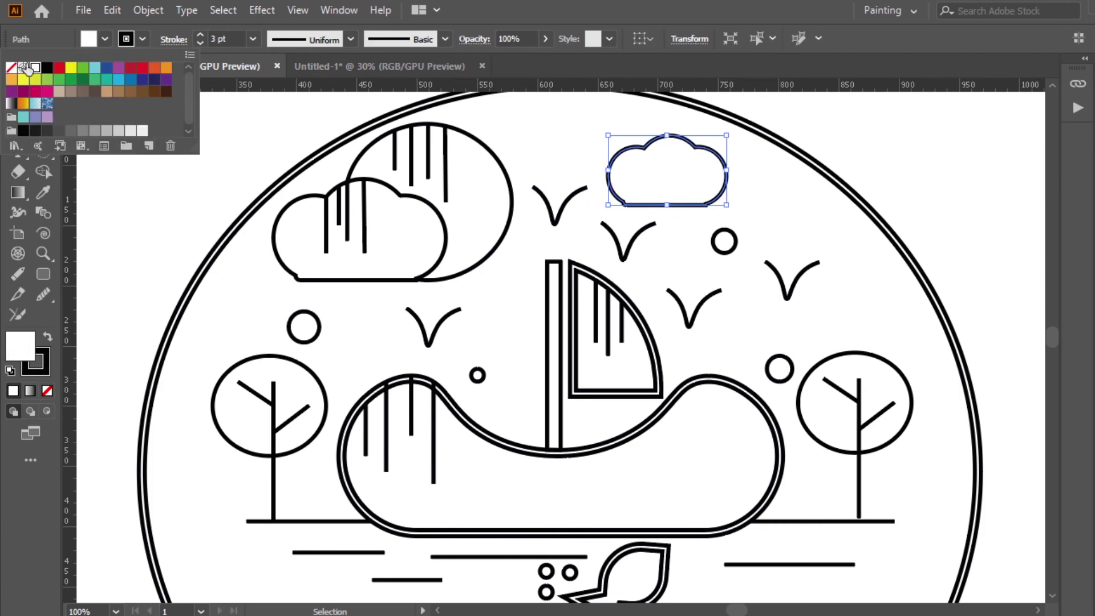
pyautogui.click(513, 442)
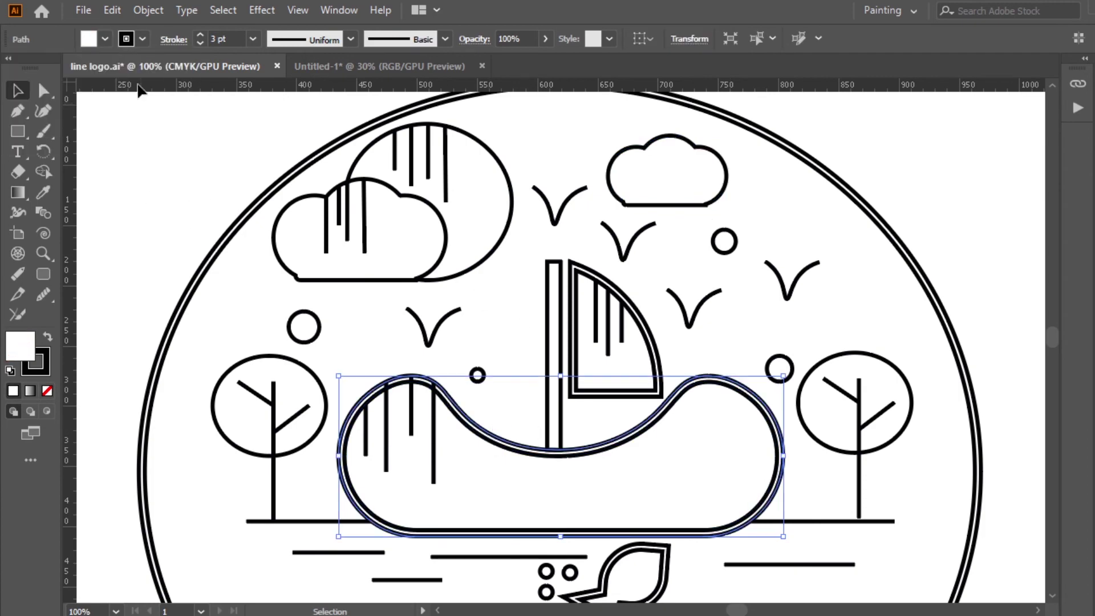
# Remove the fill from the inner and outer outlines of the fish
pyautogui.scroll(-3, 651, 433)
pyautogui.click(652, 435)
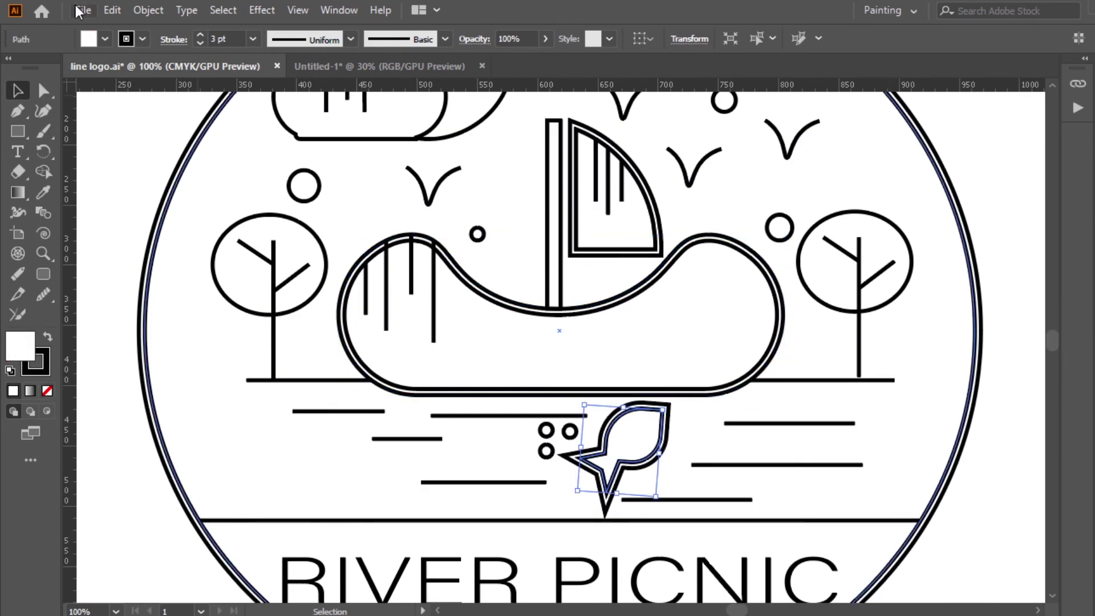
pyautogui.click(105, 39)
pyautogui.click(14, 80)
pyautogui.click(12, 68)
pyautogui.click(605, 512)
pyautogui.click(105, 39)
pyautogui.click(12, 68)
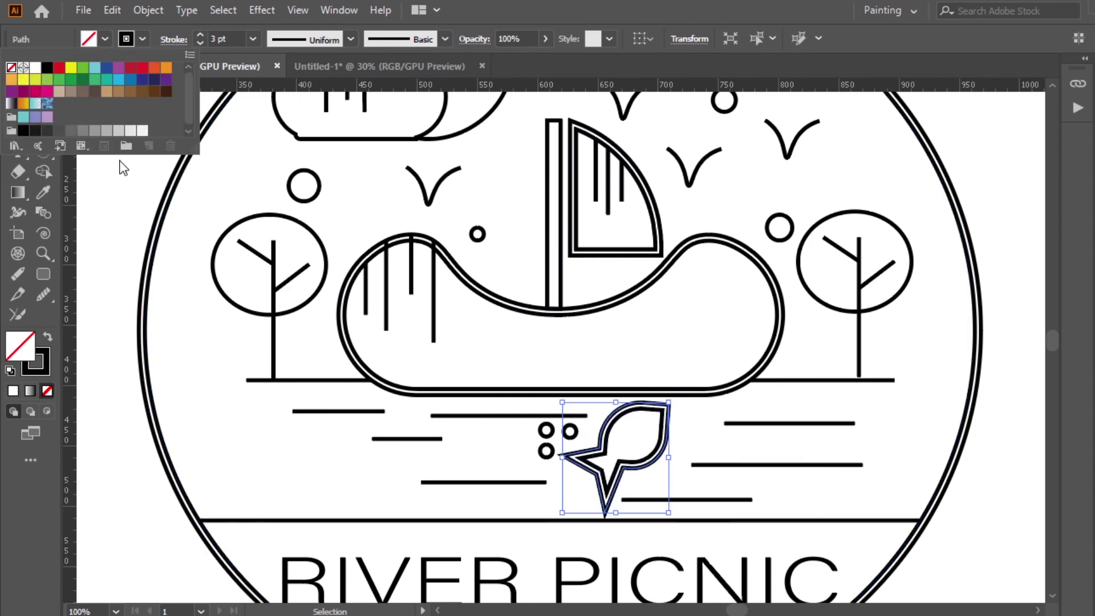
pyautogui.click(1013, 231)
# Remove the fill from the boat, trees, bubbles, ripples and surrounding ellipse together
pyautogui.moveTo(472, 384); pyautogui.dragTo(122, 480)
pyautogui.click(105, 39)
pyautogui.click(12, 67)
pyautogui.click(1036, 123)
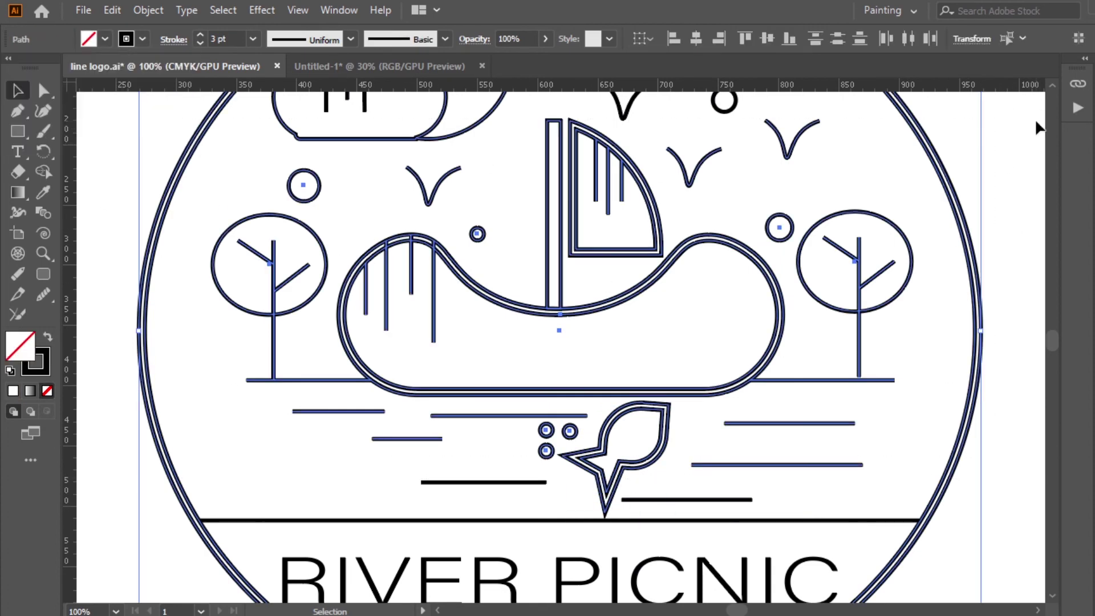
# Shift the vertical shading lines inside the hull slightly left to adjust their spacing
pyautogui.moveTo(1052, 343); pyautogui.dragTo(1055, 341)
pyautogui.write('60')
pyautogui.press('Return')
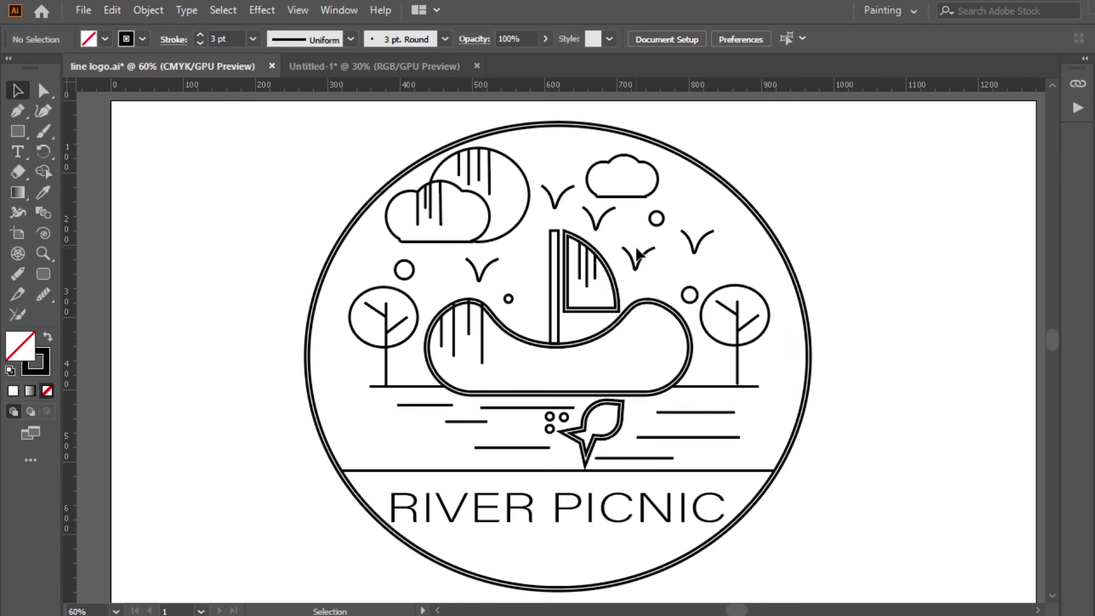
pyautogui.moveTo(482, 337)
pyautogui.mouseDown()
pyautogui.moveTo(491, 315)
pyautogui.moveTo(468, 329)
pyautogui.mouseUp()
pyautogui.click(521, 356)
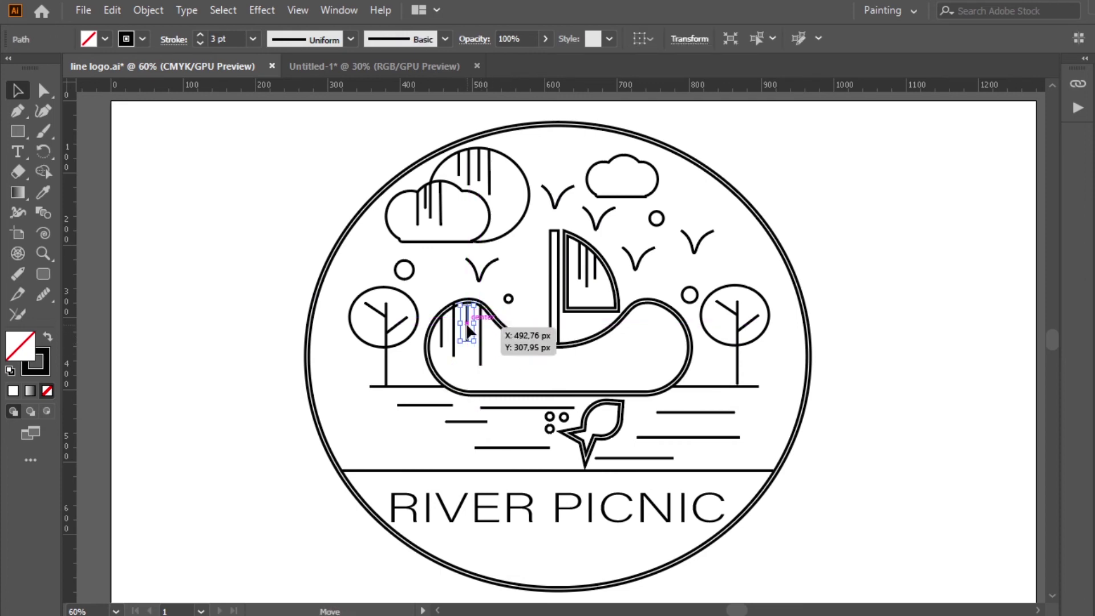
pyautogui.click(490, 292)
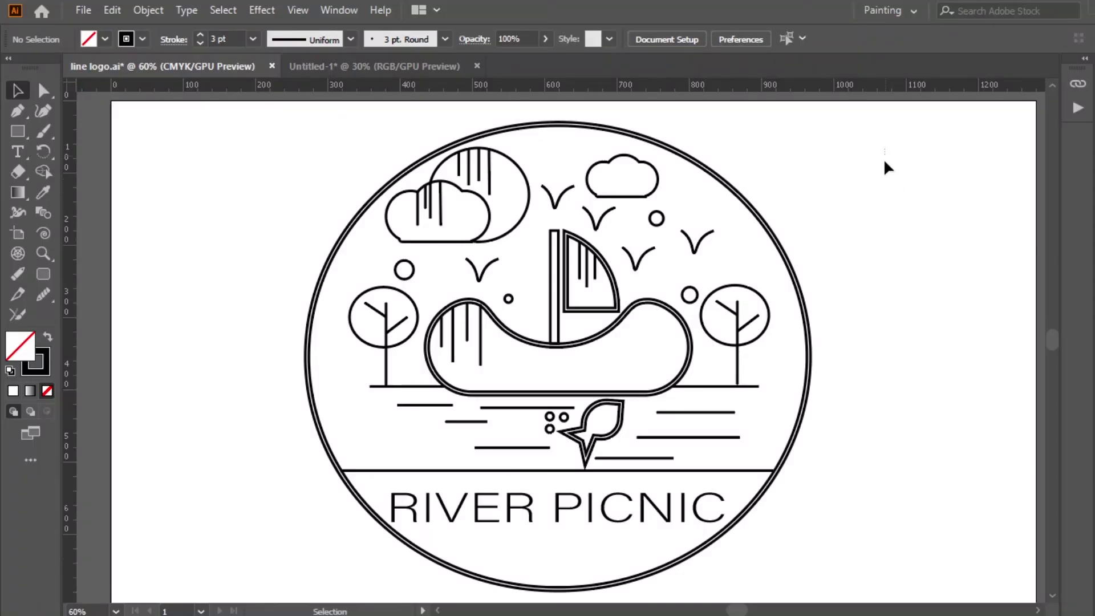
# Group all the artwork of the logo, including its text and surrounding ellipse
pyautogui.moveTo(306, 392); pyautogui.dragTo(272, 599)
pyautogui.rightClick(534, 381)
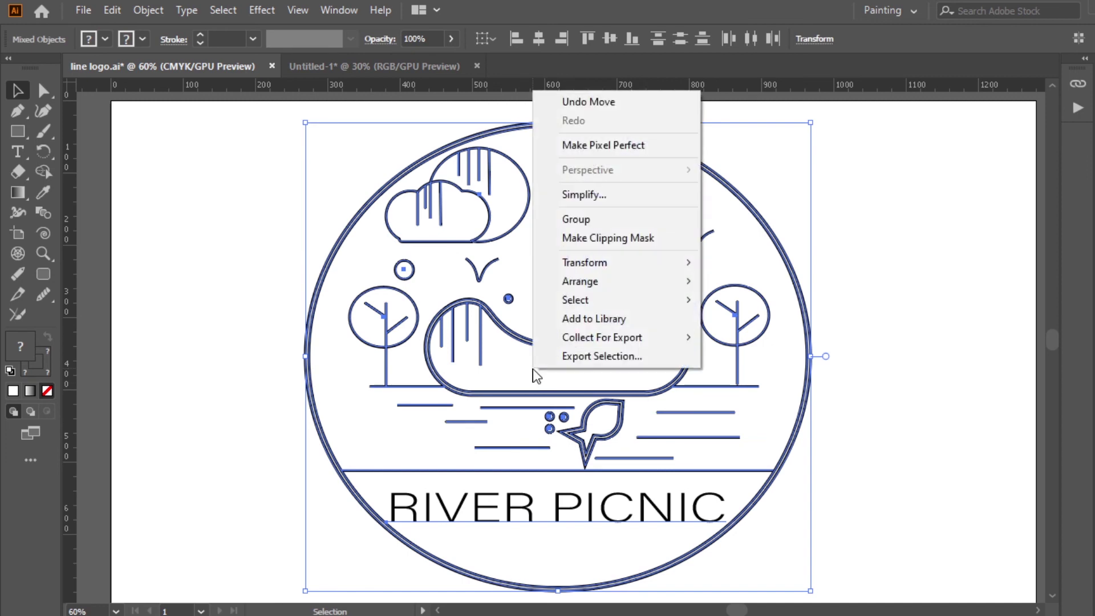
pyautogui.click(594, 220)
pyautogui.click(895, 209)
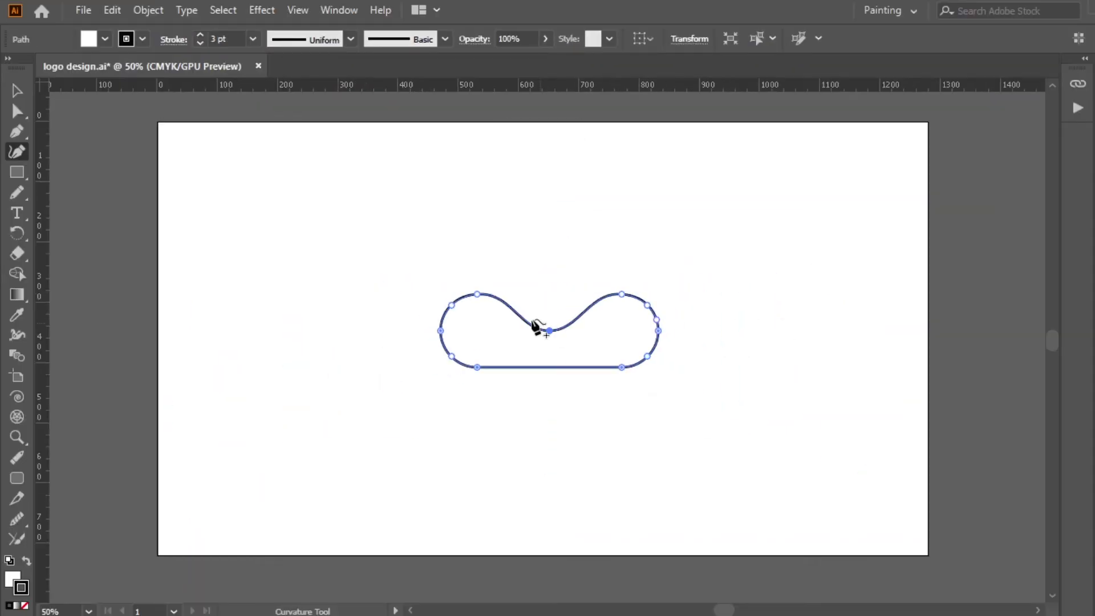
# Widen the curved dip of the hull and draw four vertical shading lines of different lengths inside its left end
pyautogui.moveTo(586, 313); pyautogui.dragTo(590, 326)
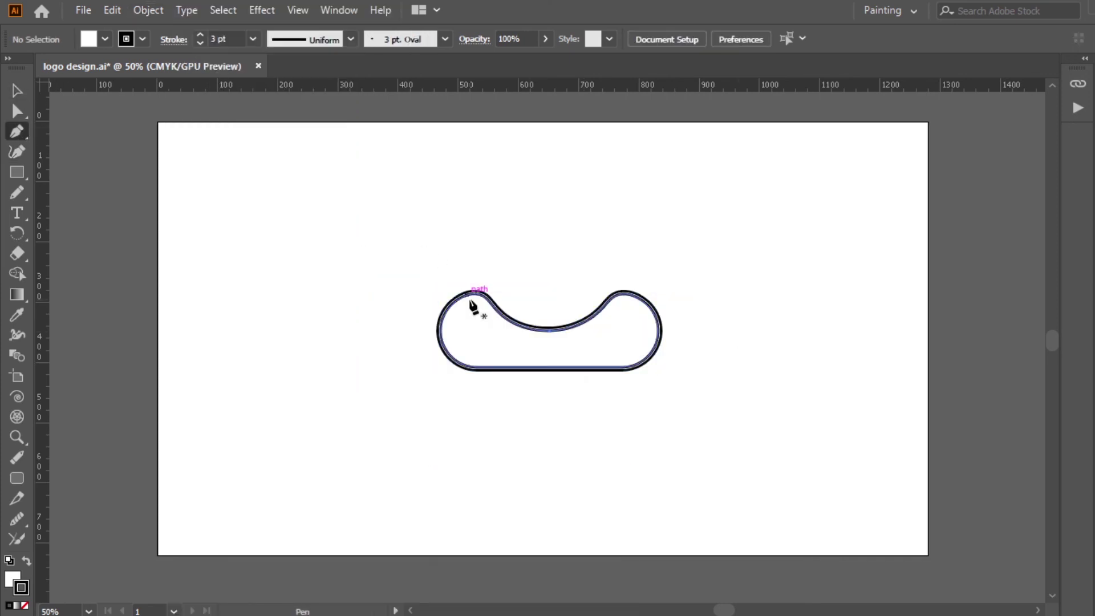
pyautogui.click(462, 294)
pyautogui.click(461, 337)
pyautogui.click(474, 293)
pyautogui.click(474, 320)
pyautogui.click(485, 293)
pyautogui.click(486, 344)
pyautogui.click(451, 306)
pyautogui.click(451, 330)
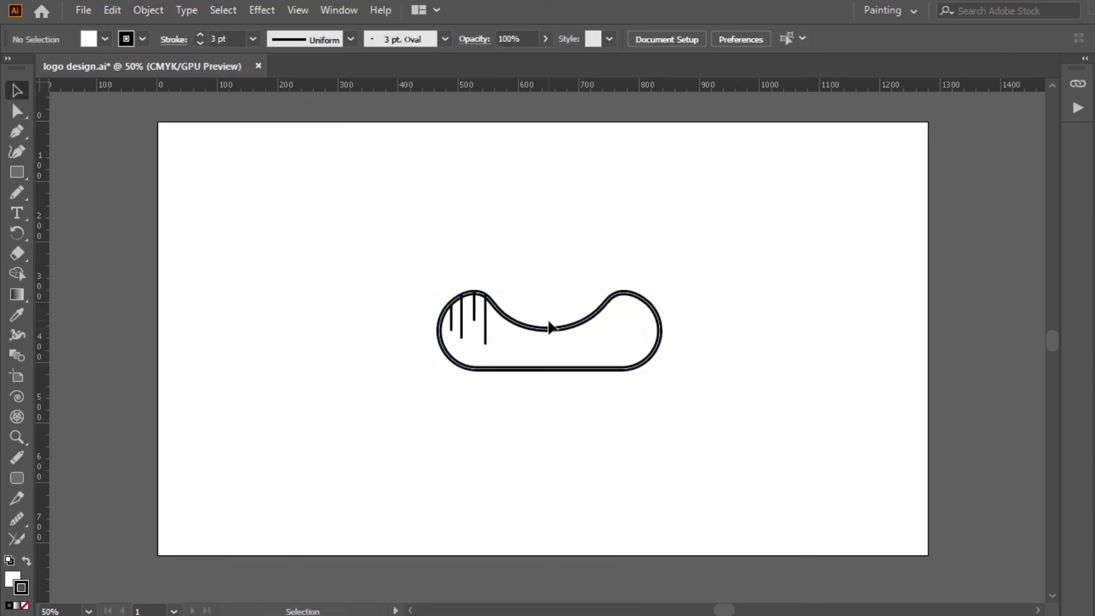
# Draw a narrow closed rectangular mast rising from the middle of the hull's dip
pyautogui.click(549, 328)
pyautogui.click(550, 235)
pyautogui.click(543, 235)
pyautogui.click(543, 328)
pyautogui.click(550, 328)
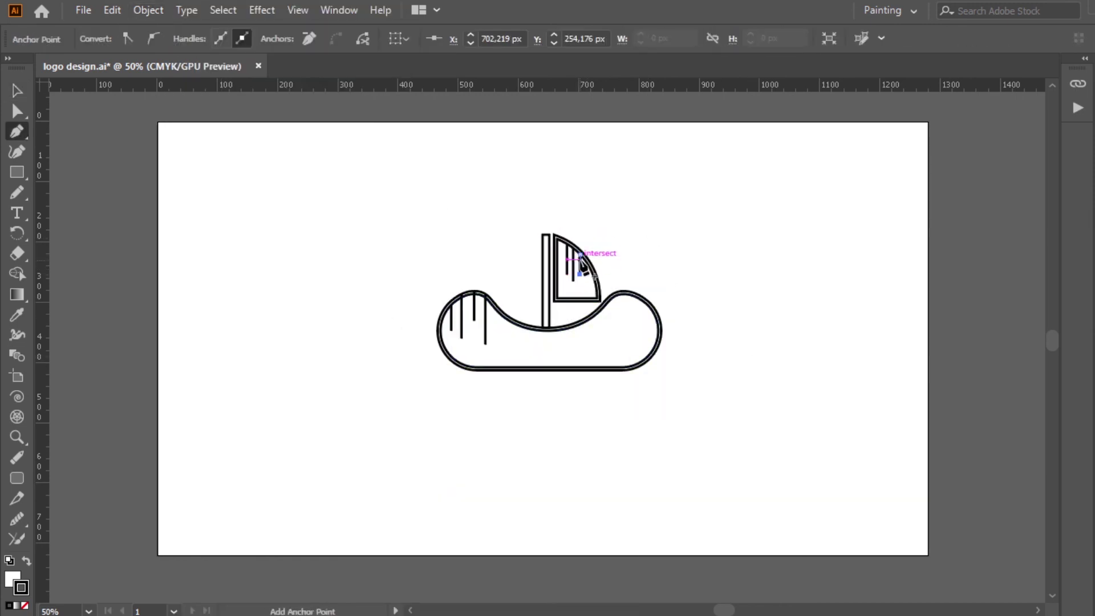
# Draw three overlapping circles above the boat and unite them with the base rectangle into one cloud shape
pyautogui.moveTo(416, 225)
pyautogui.mouseDown()
pyautogui.moveTo(490, 262)
pyautogui.moveTo(465, 230)
pyautogui.mouseUp()
pyautogui.moveTo(466, 199); pyautogui.dragTo(466, 186)
pyautogui.moveTo(431, 229); pyautogui.dragTo(495, 230)
pyautogui.moveTo(388, 180); pyautogui.dragTo(534, 268)
pyautogui.hotkey('ctrl', 'shift', 'F9')
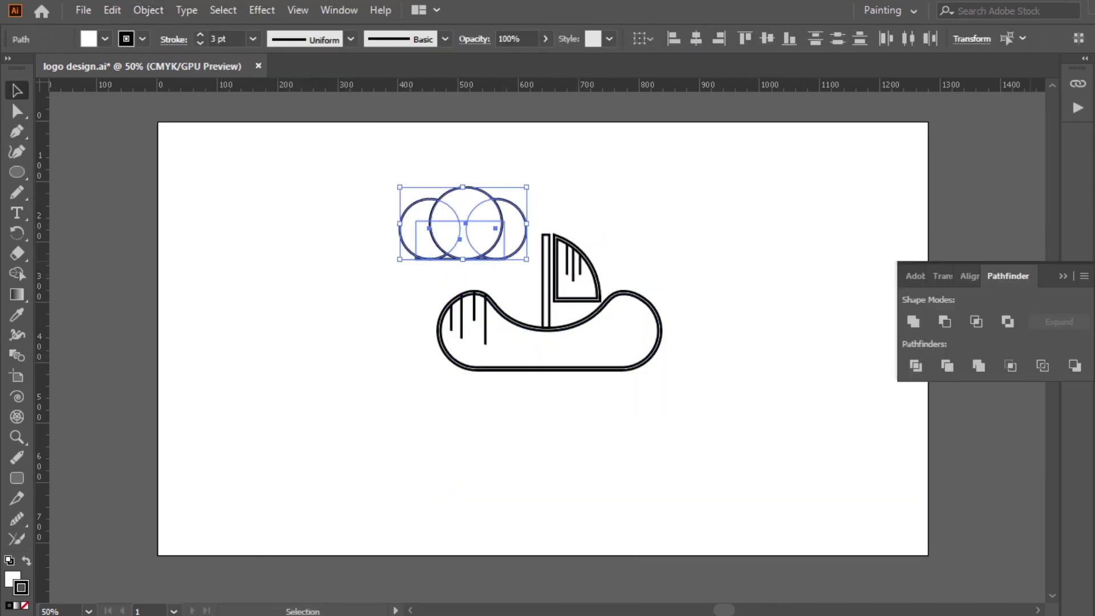
pyautogui.click(915, 321)
pyautogui.click(1088, 265)
# Scale down the cloud, draw a sun ellipse overlapping its right side and arrange it behind the cloud
pyautogui.press('a')
pyautogui.press('v')
pyautogui.moveTo(393, 186); pyautogui.dragTo(525, 245)
pyautogui.press('l')
pyautogui.rightClick(507, 228)
pyautogui.click(715, 541)
# Draw vertical shading lines of different lengths inside the upper parts of the sun and the cloud
pyautogui.press('p')
pyautogui.click(483, 166)
pyautogui.click(483, 194)
pyautogui.click(474, 168)
pyautogui.click(475, 198)
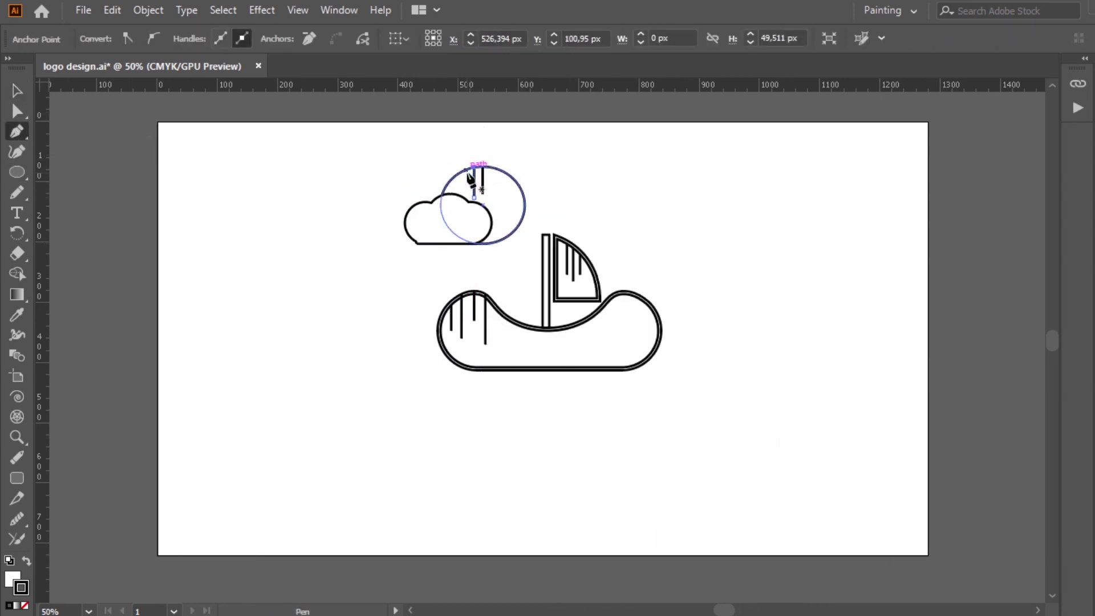
pyautogui.click(465, 170)
pyautogui.click(466, 189)
pyautogui.click(491, 205)
pyautogui.click(491, 167)
pyautogui.click(441, 195)
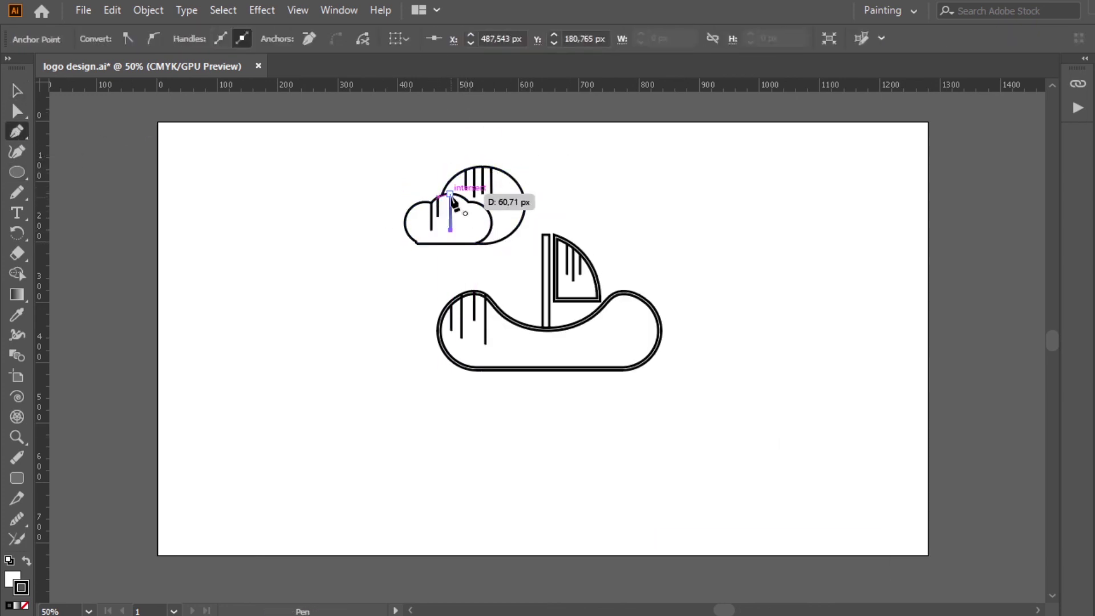
# Draw four small circles of different sizes around the boat and sail
pyautogui.press('l')
pyautogui.moveTo(412, 260); pyautogui.dragTo(428, 275)
pyautogui.moveTo(625, 218); pyautogui.dragTo(638, 231)
pyautogui.moveTo(653, 281); pyautogui.dragTo(667, 295)
pyautogui.moveTo(504, 287); pyautogui.dragTo(511, 295)
pyautogui.press('v')
# Draw a horizontal waterline at the hull's base and six shorter ripple lines scattered below it
pyautogui.press('p')
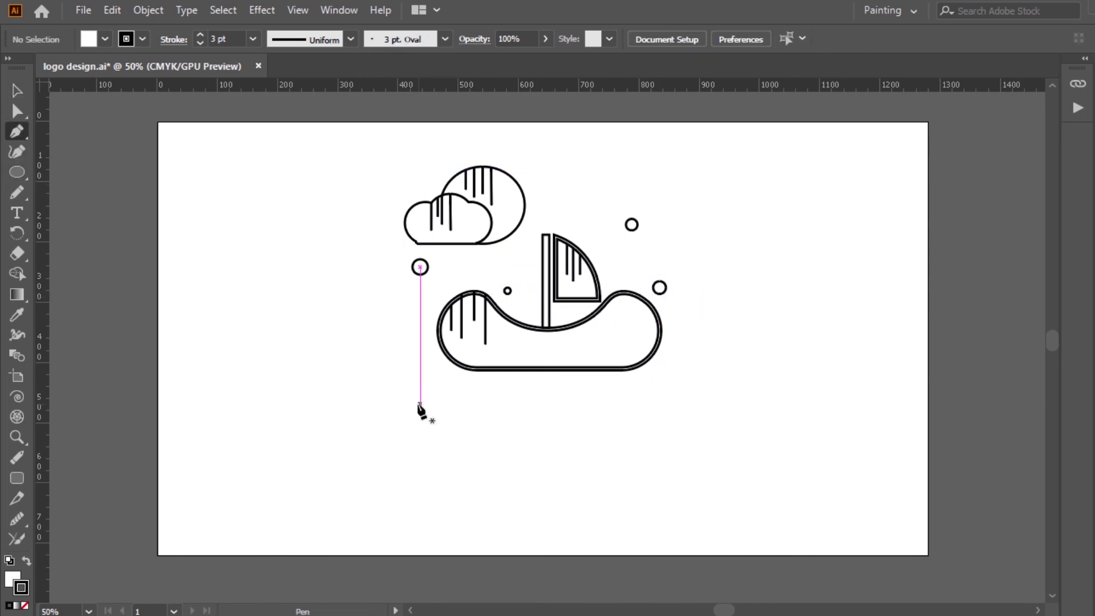
pyautogui.click(391, 363)
pyautogui.click(708, 363)
pyautogui.click(428, 379)
pyautogui.click(474, 378)
pyautogui.click(511, 378)
pyautogui.click(589, 379)
pyautogui.click(568, 398)
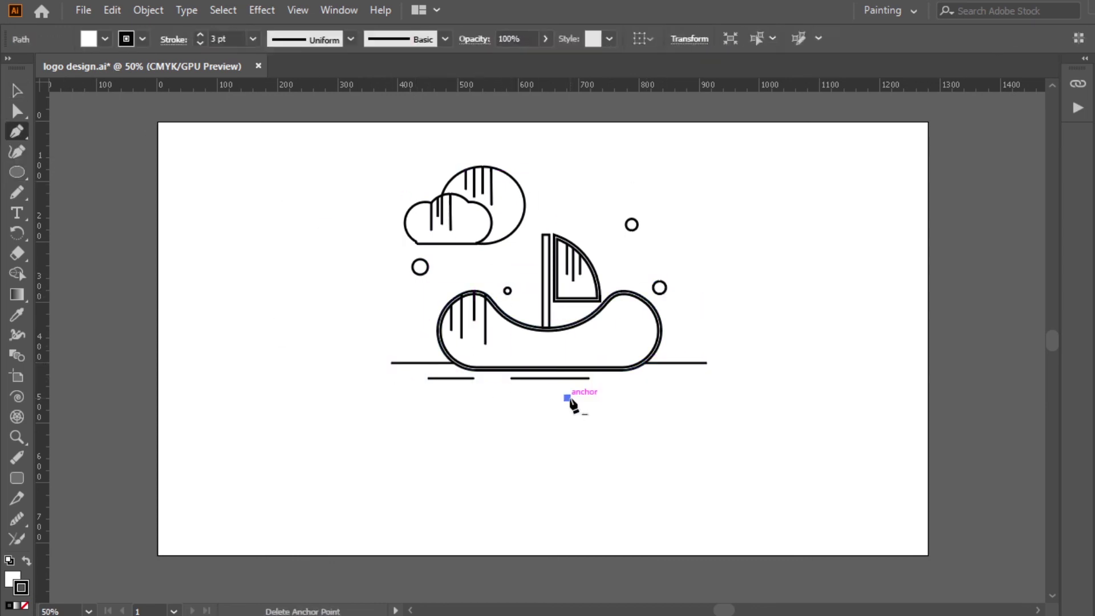
pyautogui.click(654, 398)
pyautogui.click(554, 408)
pyautogui.click(491, 408)
# Draw a vertical tree trunk on the left end of the waterline with one slanted branch on each side
pyautogui.click(405, 358)
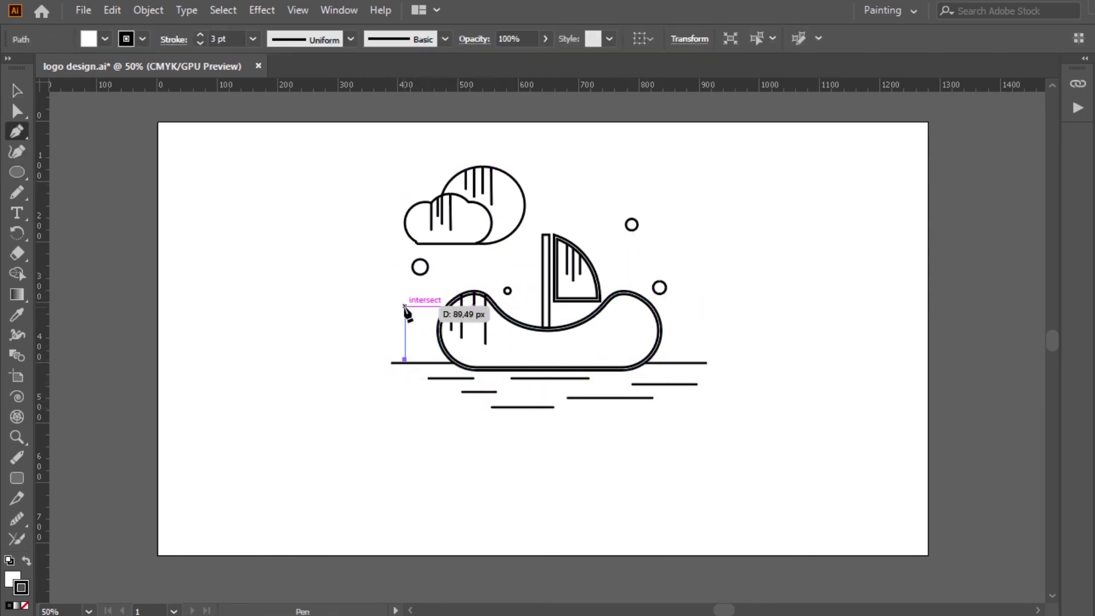
pyautogui.click(405, 295)
pyautogui.click(423, 306)
pyautogui.click(405, 319)
pyautogui.click(405, 305)
pyautogui.click(388, 294)
# Draw an unfilled ellipse of about 86 × 71 px around the branches as the tree crown, and enlarge it slightly
pyautogui.press('l')
pyautogui.moveTo(379, 288); pyautogui.dragTo(434, 336)
pyautogui.press('v')
pyautogui.click(105, 39)
pyautogui.click(12, 68)
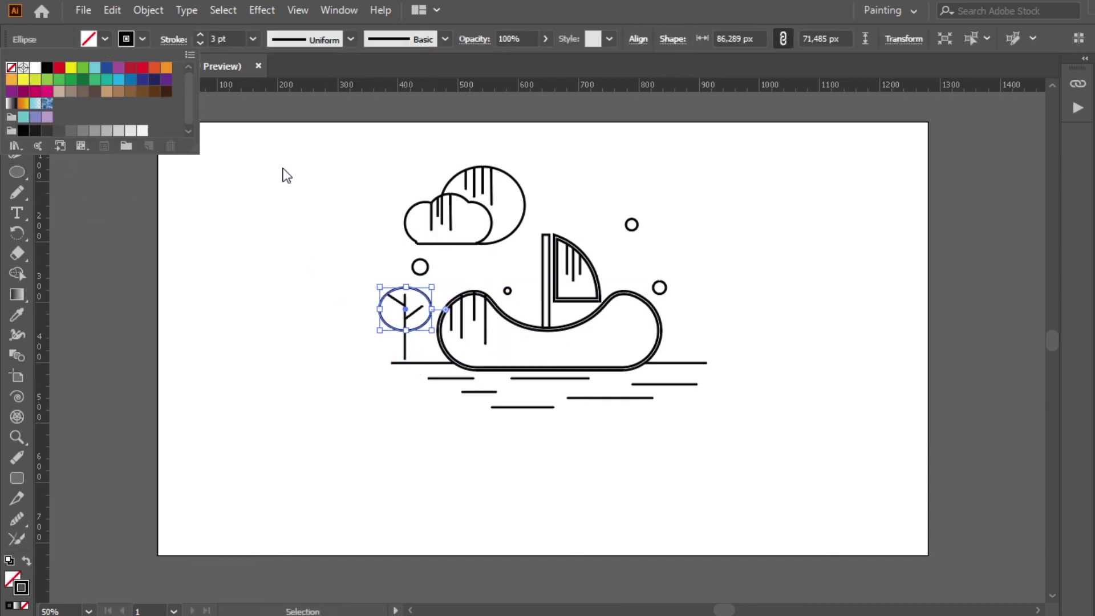
pyautogui.click(284, 176)
pyautogui.moveTo(425, 294); pyautogui.dragTo(421, 289)
pyautogui.click(450, 285)
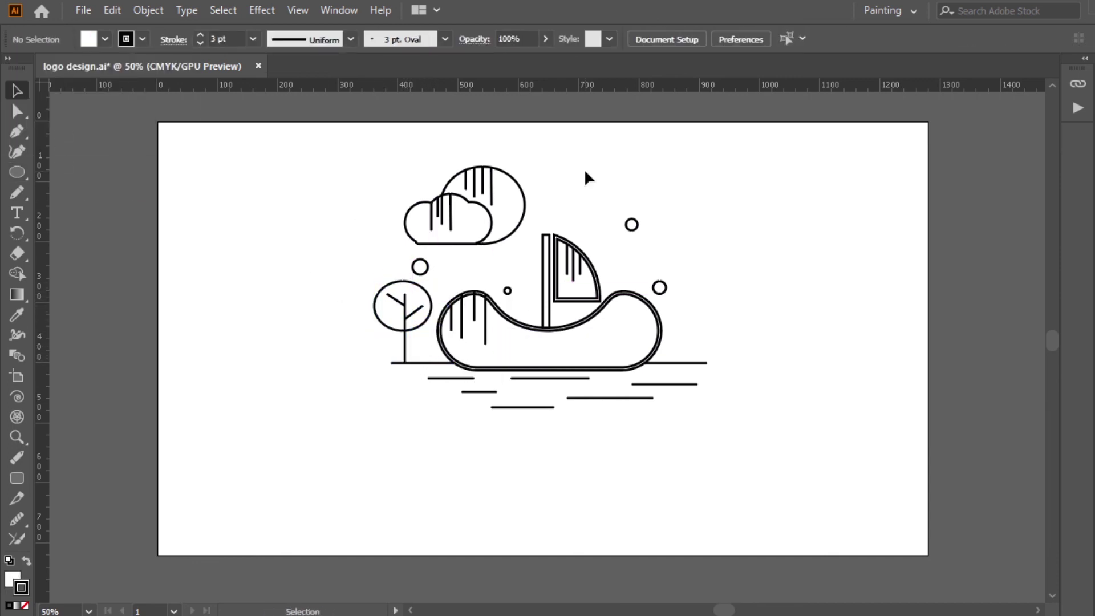